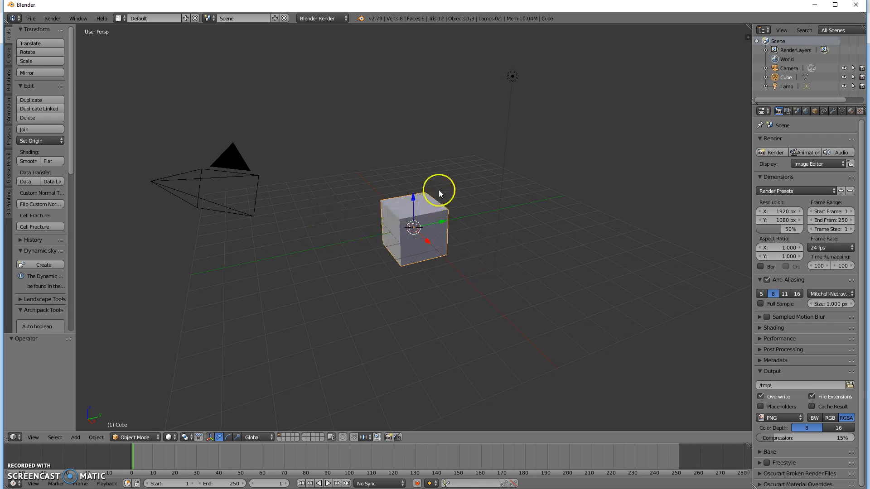
Delete the default cube and switch the render engine to Cycles Render.
key("x")
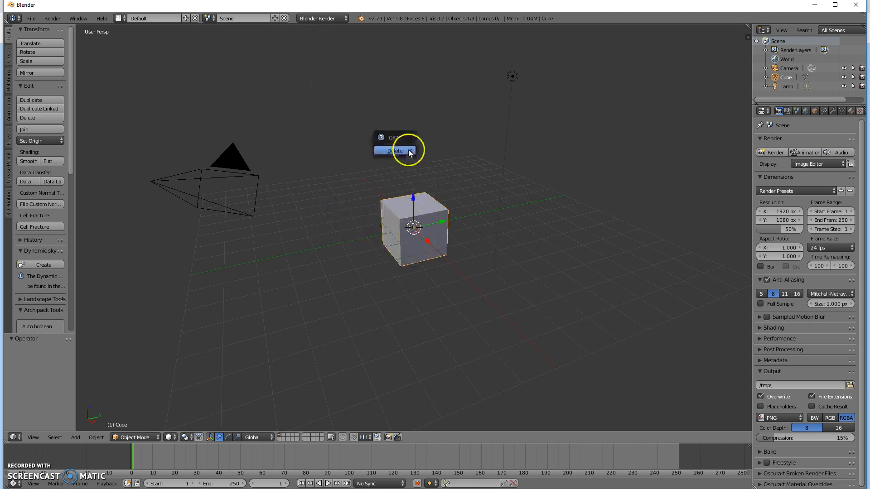
left_click(405, 152)
left_click(319, 18)
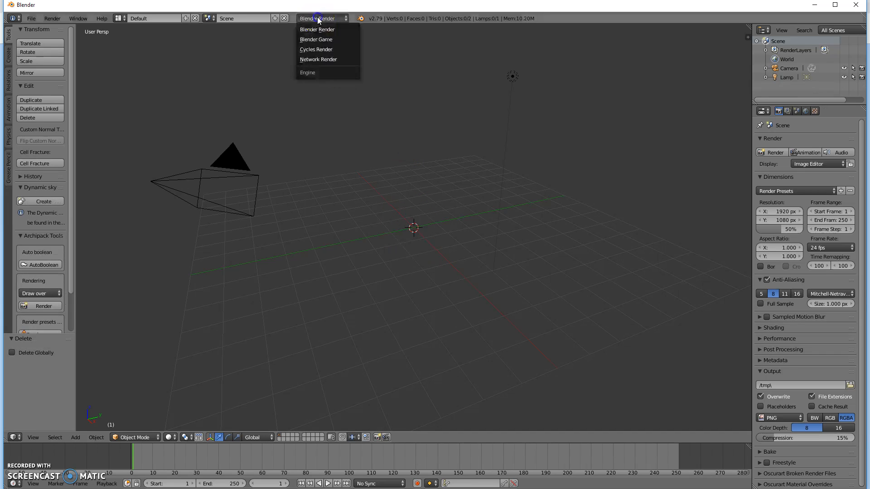
left_click(321, 49)
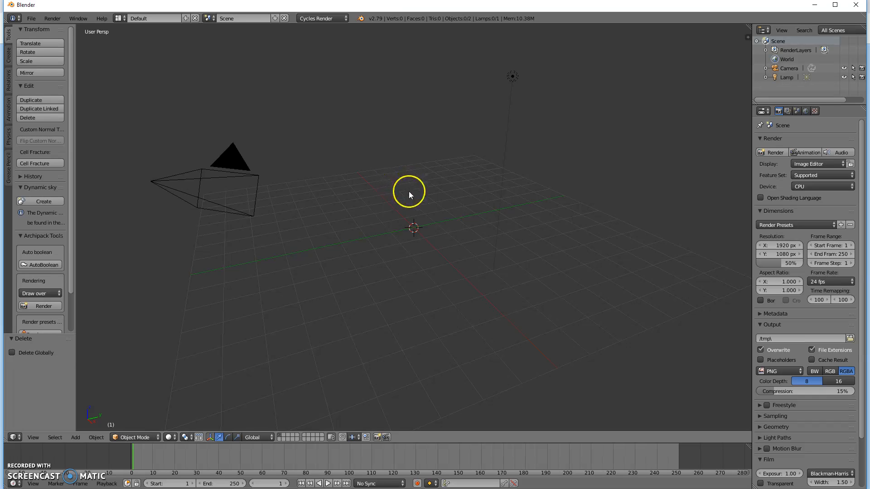
Snap the 3D cursor to the scene's center and add a UV sphere mesh there.
key("shift+s")
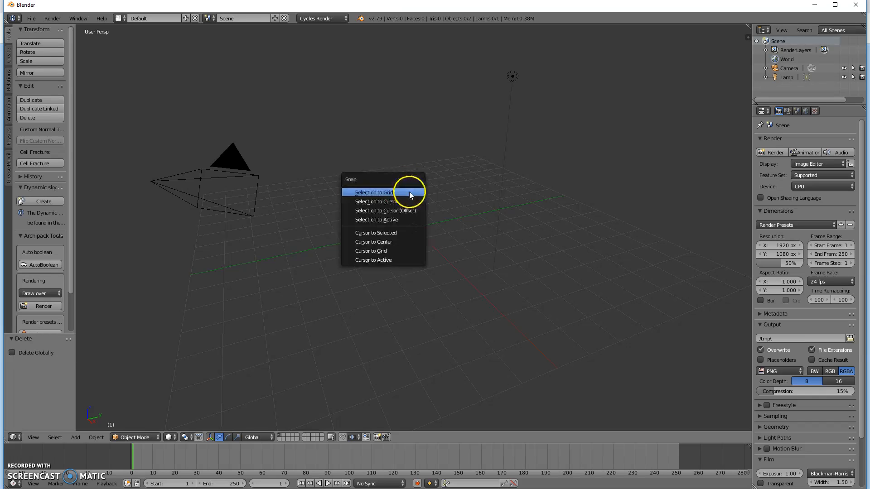
left_click(386, 242)
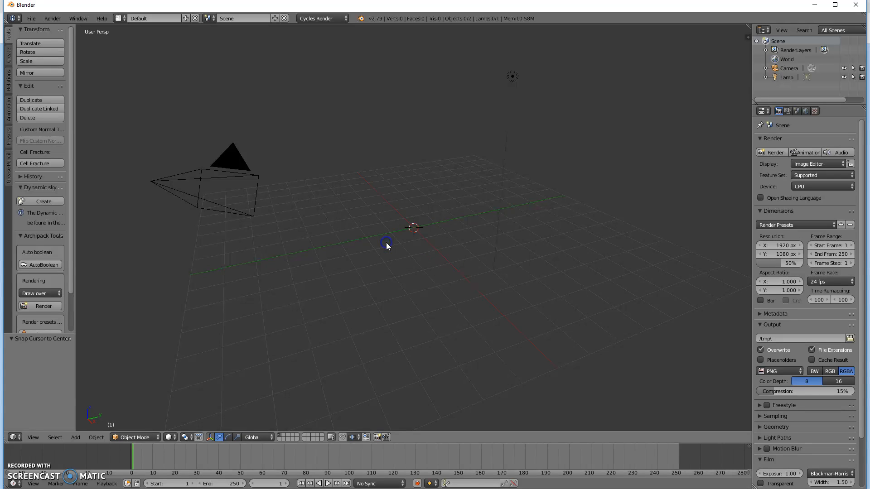
key("shift+a")
mouse_move(386, 241)
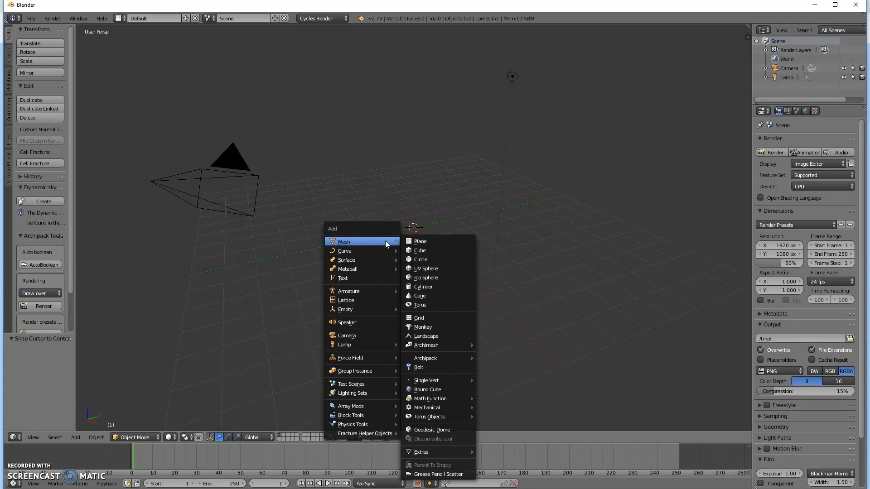
left_click(415, 269)
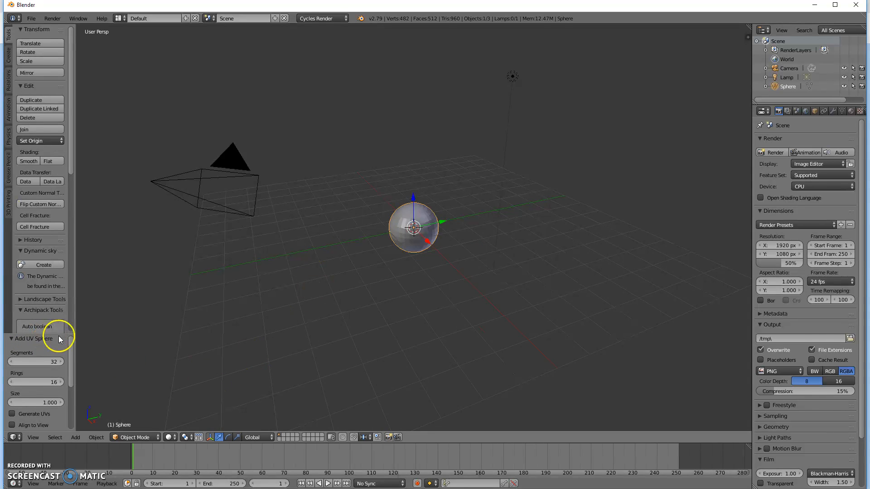
Enlarge the tool shelf and the Add UV Sphere settings area until all sphere options are readable.
left_click_drag(73, 328, 174, 322)
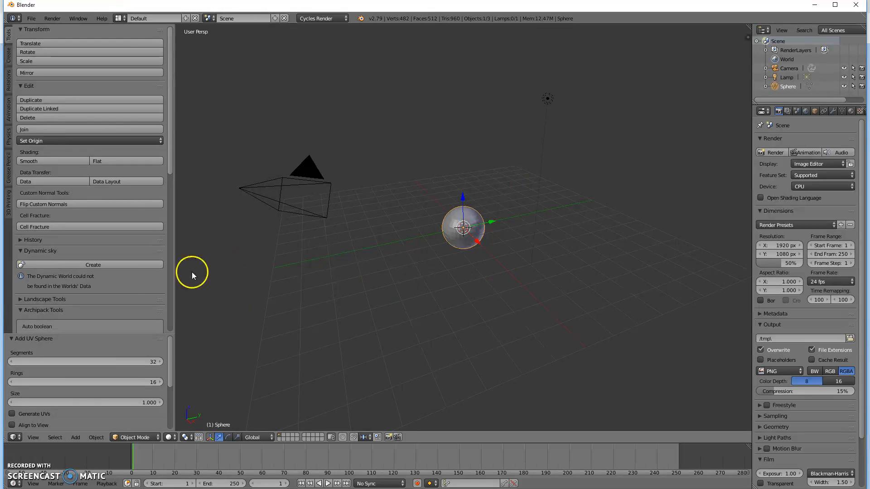
left_click_drag(110, 331, 111, 322)
scroll(113, 312, "down", 4)
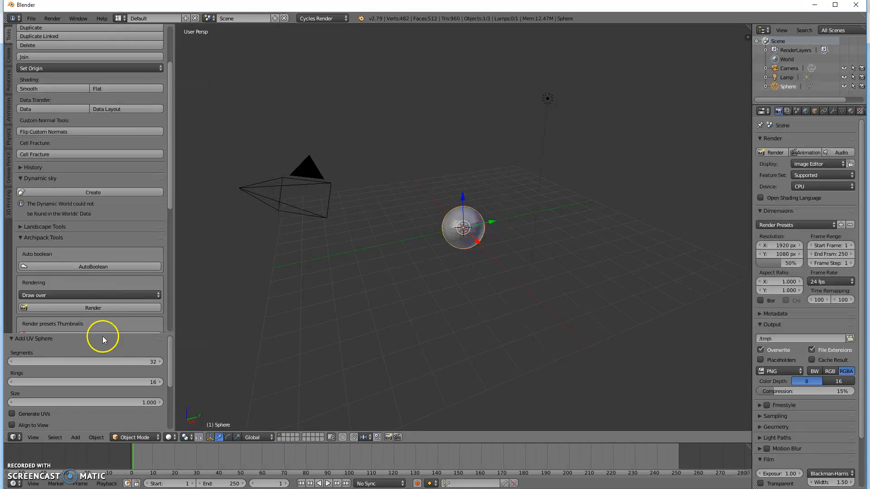
left_click_drag(104, 333, 121, 163)
middle_click_drag(103, 223, 39, 171, "ctrl")
middle_click_drag(68, 128, 62, 406, "ctrl")
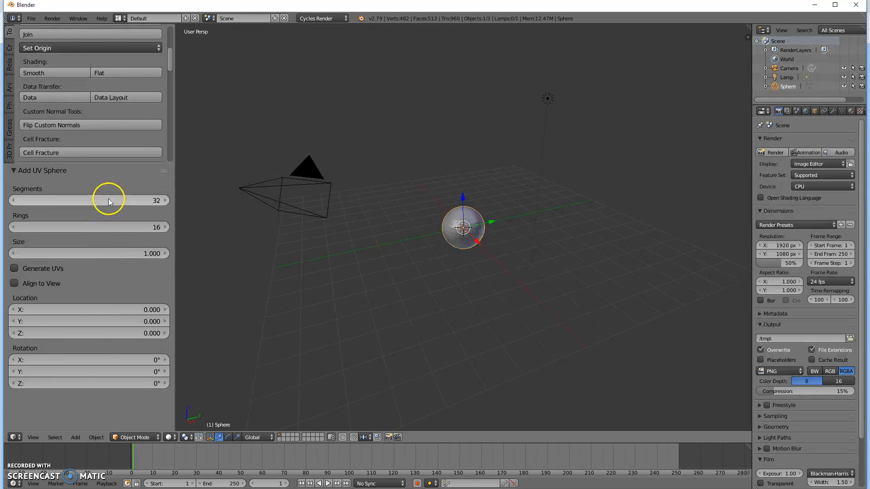
Set the UV sphere's segments to 256.
scroll(471, 240, "up", 3)
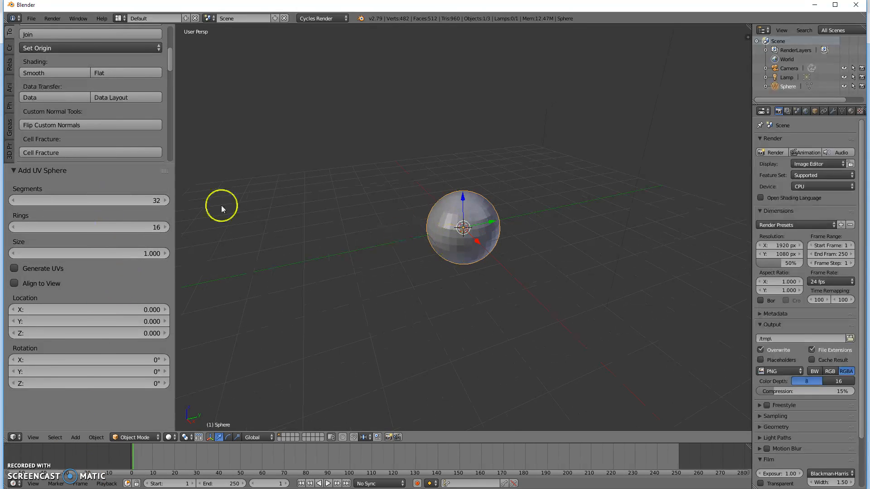
left_click(140, 197)
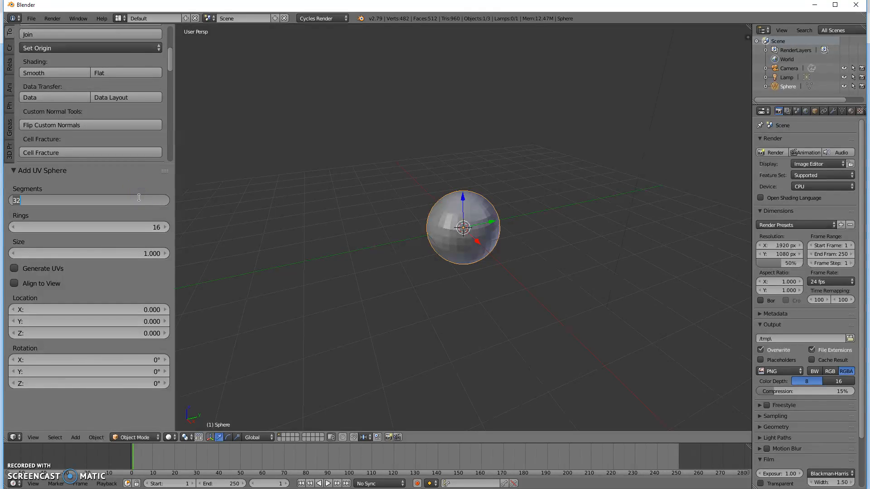
type("256")
key("Return")
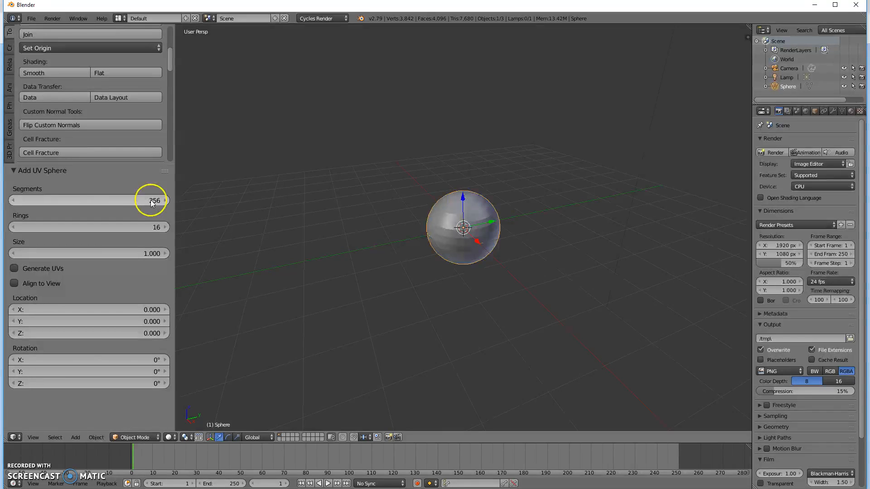
Set the UV sphere's rings to 128.
scroll(495, 202, "up", 5)
right_click(521, 226)
middle_click_drag(521, 225, 365, 220)
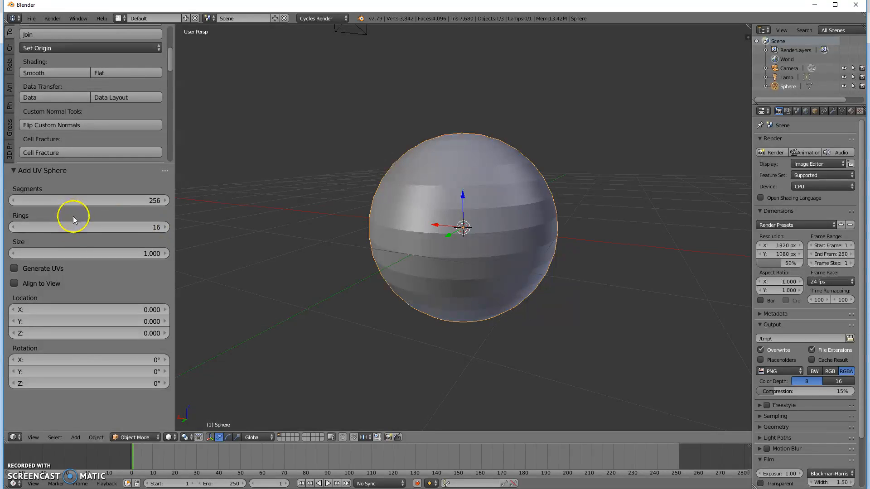
left_click_drag(80, 229, 79, 229)
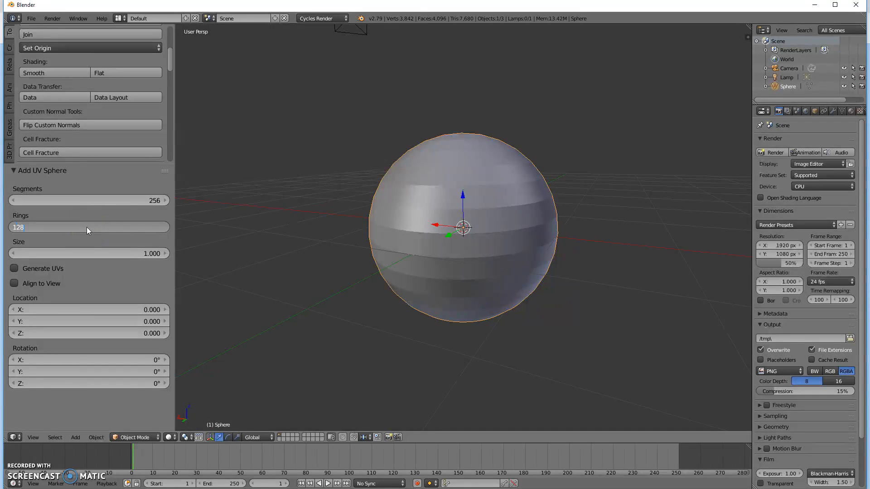
key("Return")
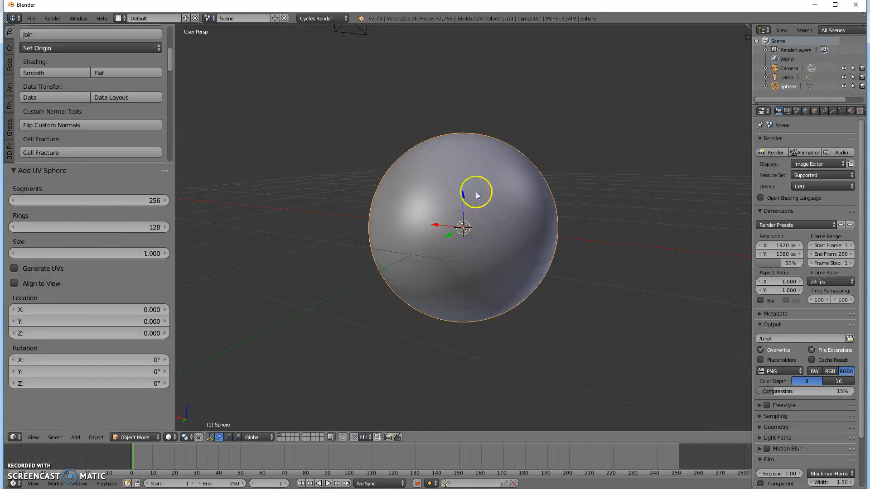
Examine the sphere's surface from several angles and distances to judge how smooth it is.
middle_click_drag(501, 225, 375, 228)
middle_click_drag(366, 173, 417, 196)
scroll(463, 212, "up", 5)
middle_click_drag(464, 213, 471, 300)
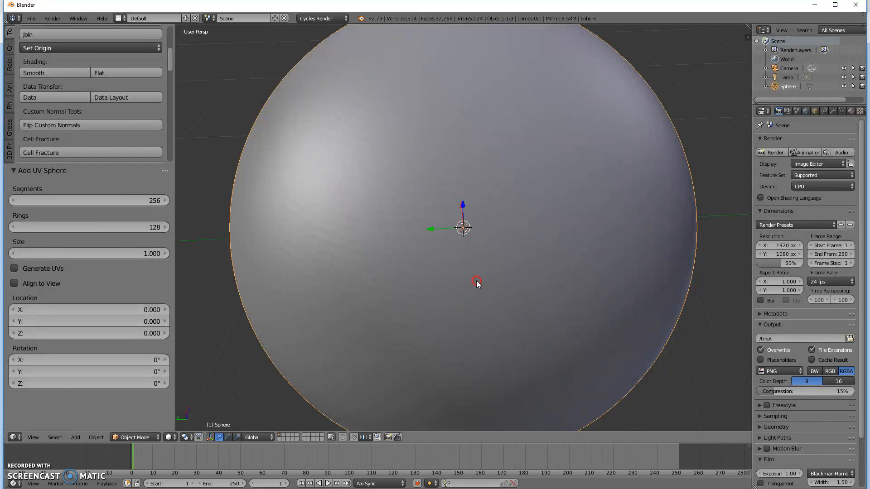
scroll(380, 235, "down", 2)
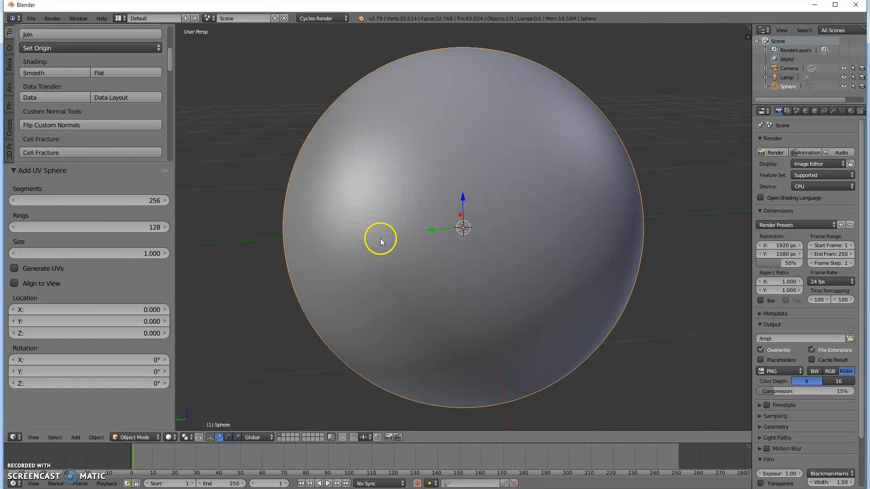
middle_click_drag(395, 303, 363, 311)
scroll(375, 310, "down", 4)
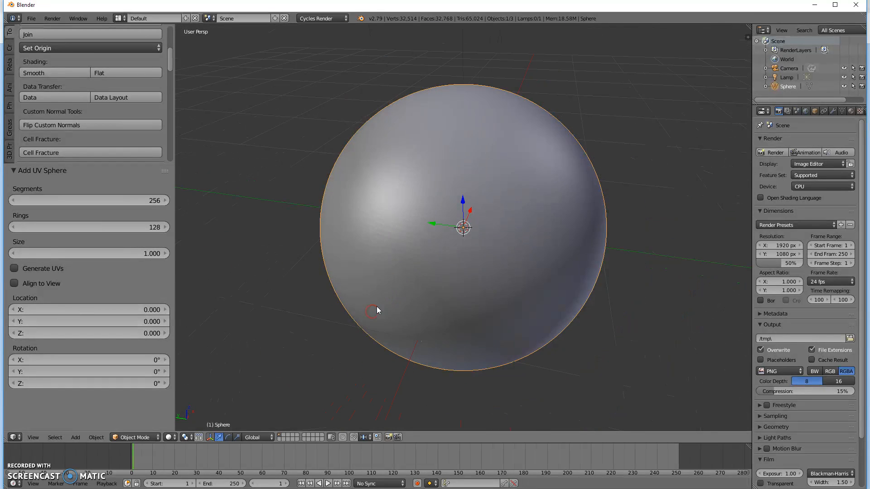
scroll(434, 238, "up", 3)
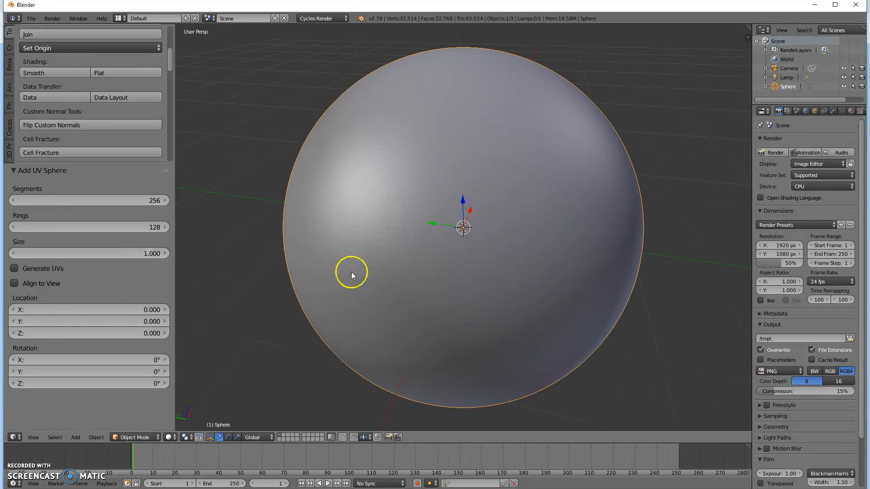
Set the UV sphere's size to 5.
scroll(352, 270, "down", 6)
scroll(351, 271, "down", 3)
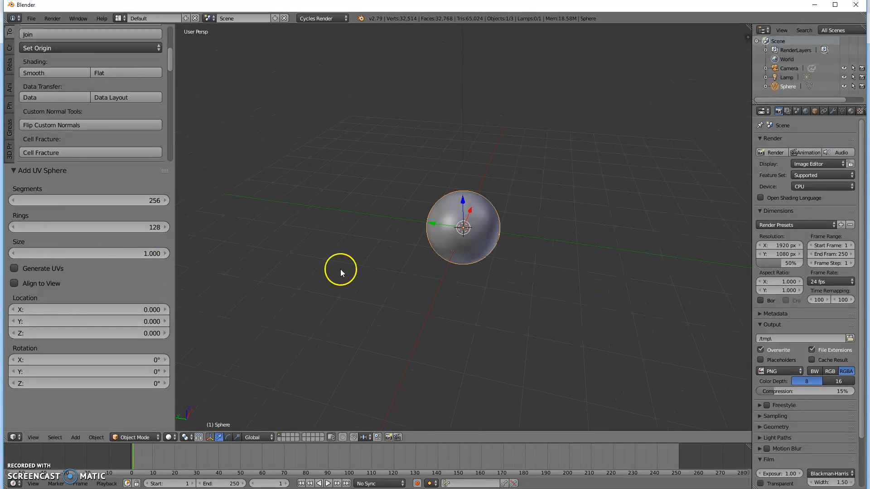
left_click(105, 252)
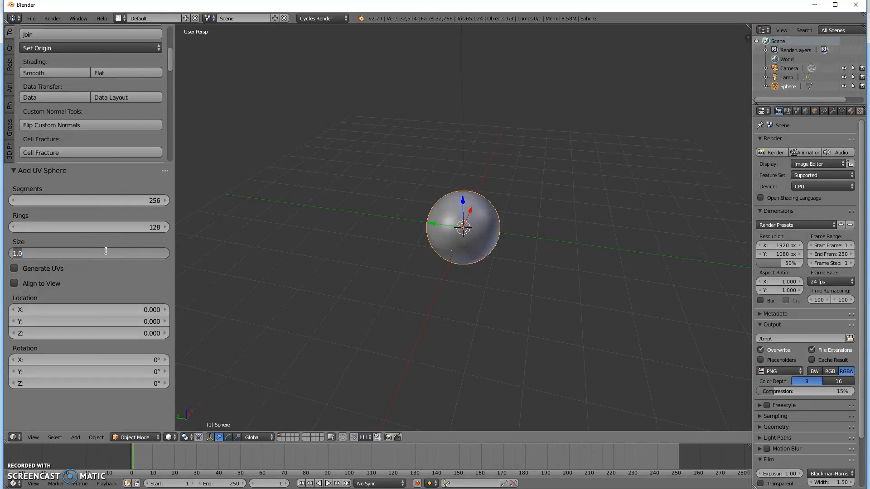
type("5")
key("Return")
scroll(372, 217, "down", 3)
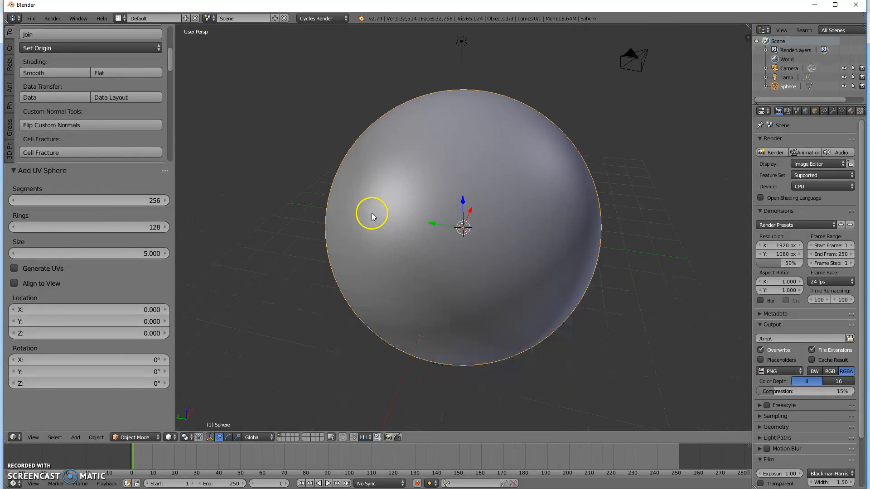
scroll(372, 216, "down", 1)
mouse_move(444, 254)
middle_mouse_down()
mouse_move(363, 235)
mouse_move(336, 188)
mouse_move(438, 239)
mouse_move(450, 265)
middle_mouse_up()
scroll(440, 262, "down", 2)
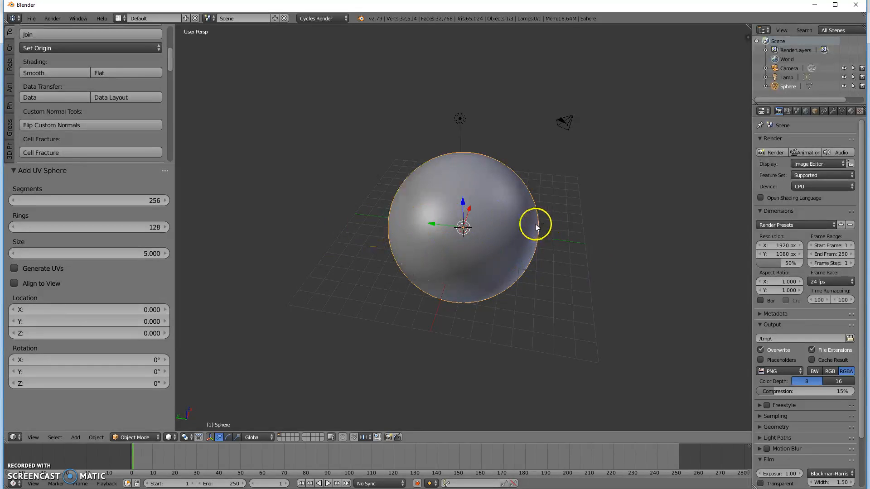
middle_click_drag(538, 229, 472, 212)
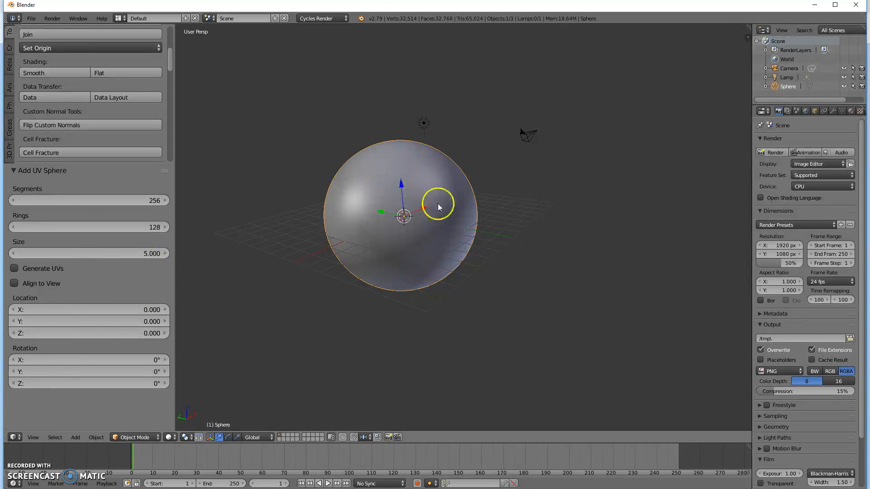
Inspect the sphere's mesh in Edit Mode and return to Object Mode.
key("Tab")
middle_click_drag(429, 204, 463, 211)
middle_click_drag(398, 222, 474, 191)
key("Tab")
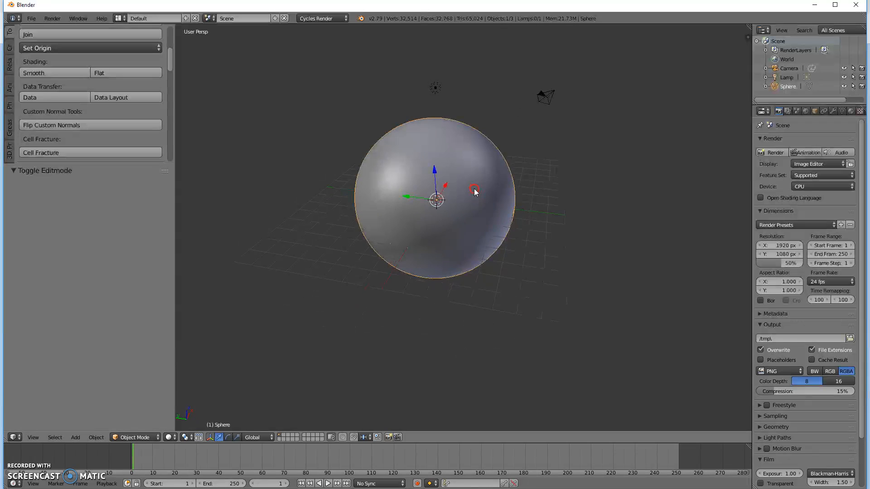
Apply smooth shading to the sphere and check its surface up close.
scroll(27, 66, "up", 6)
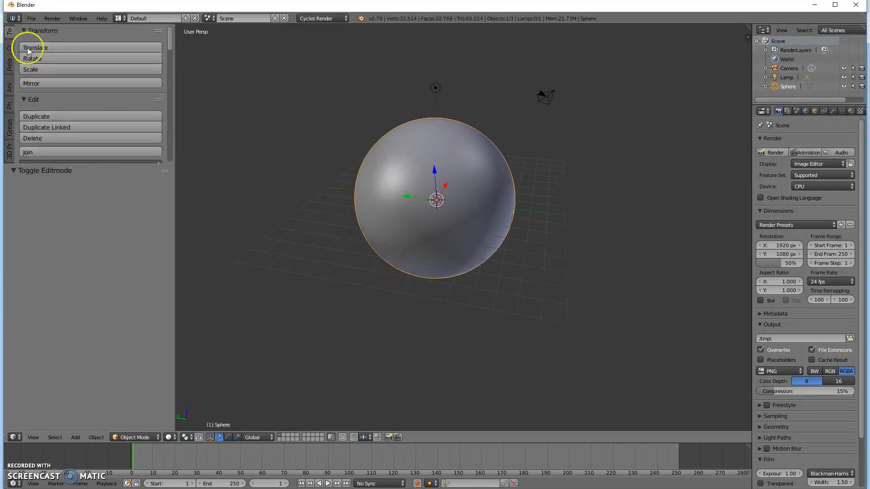
scroll(50, 67, "down", 2)
scroll(50, 67, "down", 4)
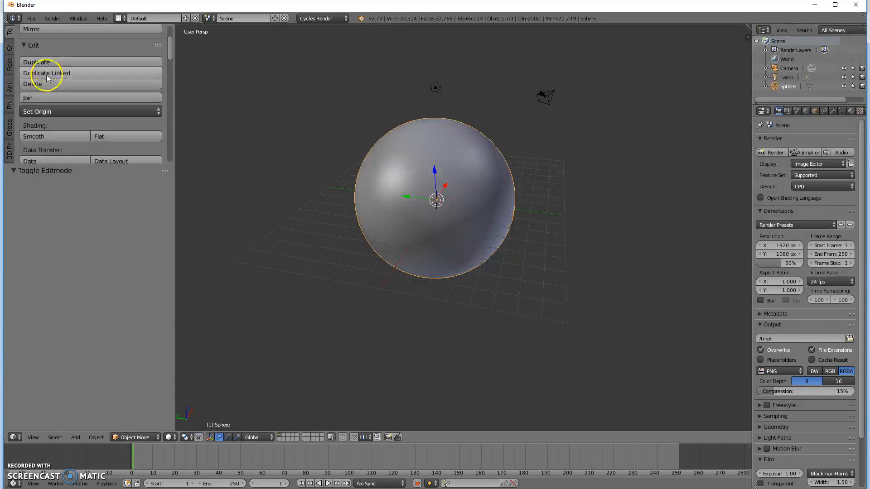
left_click(35, 137)
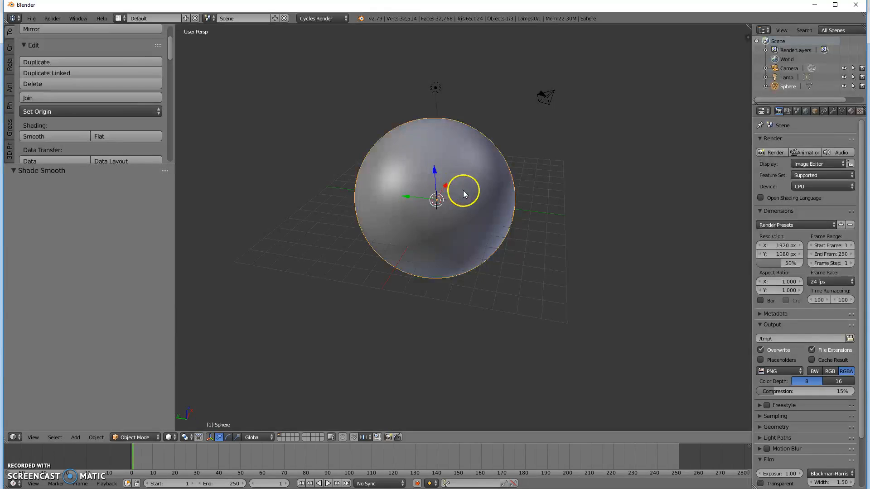
scroll(464, 192, "up", 5)
scroll(465, 181, "down", 3)
mouse_move(466, 181)
middle_mouse_down()
mouse_move(485, 215)
mouse_move(474, 166)
mouse_move(485, 130)
mouse_move(473, 188)
middle_mouse_up()
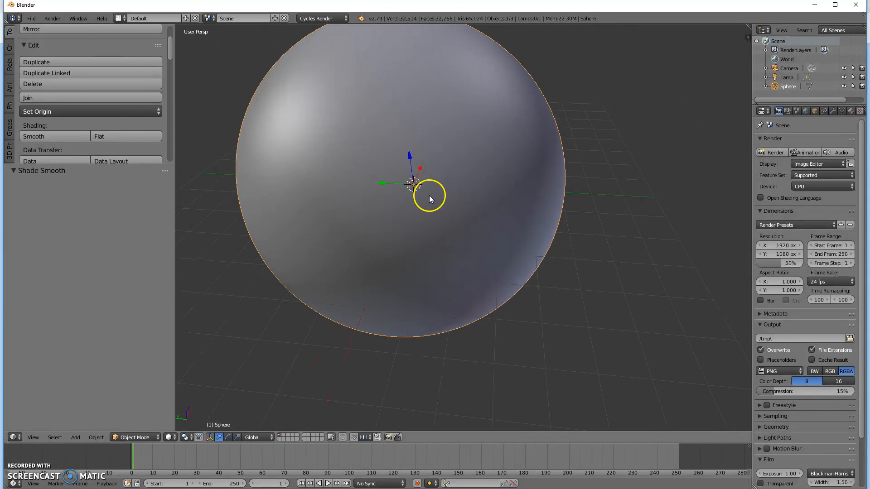
middle_click_drag(412, 69, 422, 101)
Widen the properties area and add a Subdivision Surface modifier to the sphere.
left_click_drag(752, 144, 662, 156)
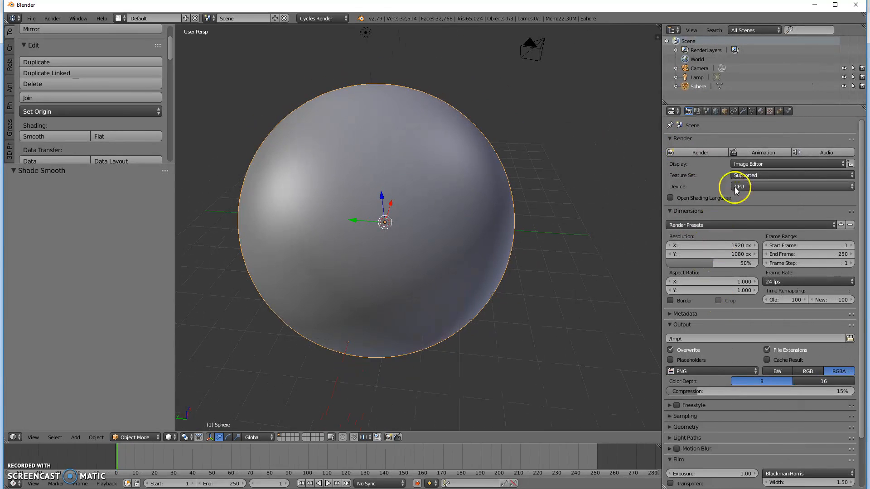
left_click(743, 111)
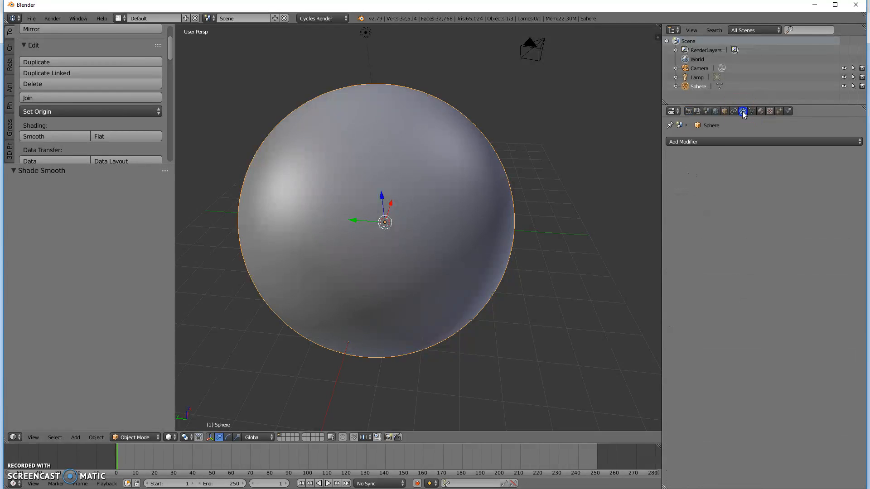
left_click(728, 142)
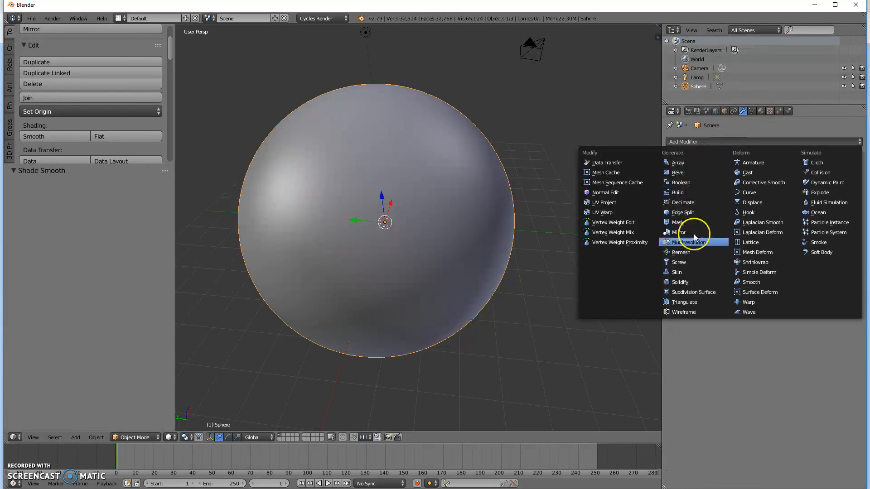
left_click(687, 293)
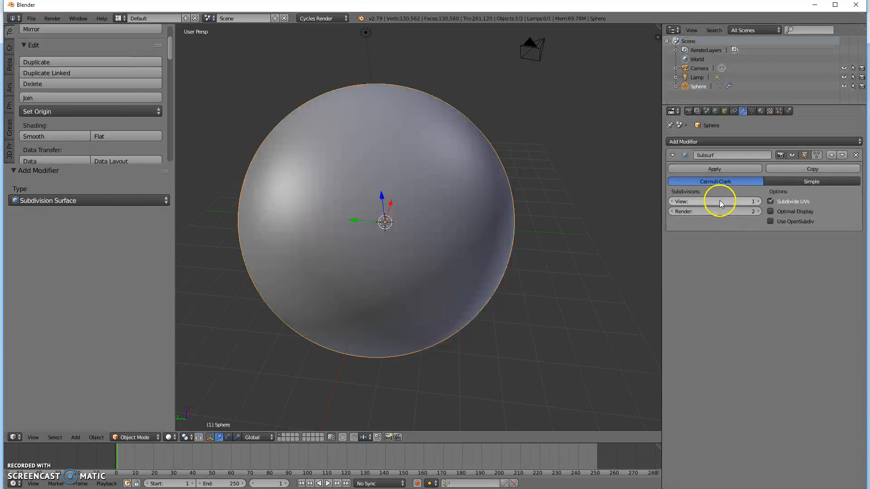
left_click(667, 206)
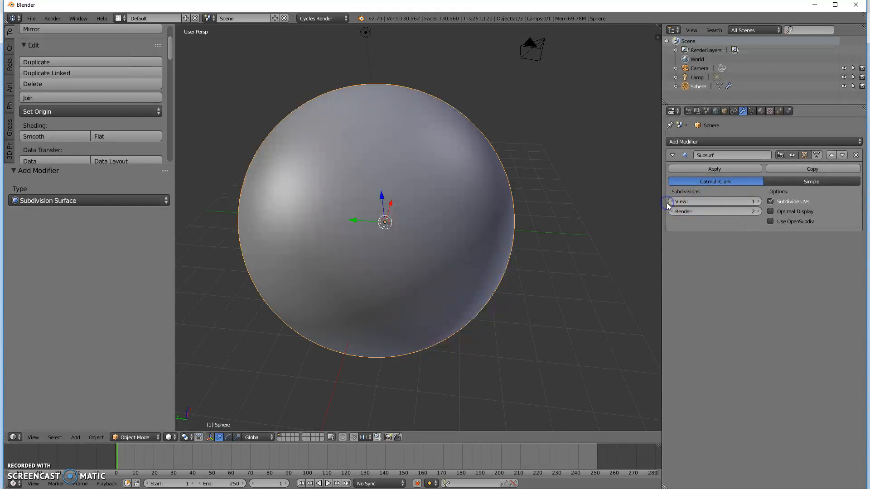
Set the Subdivision Surface modifier's viewport subdivisions to 0.
left_click(670, 202)
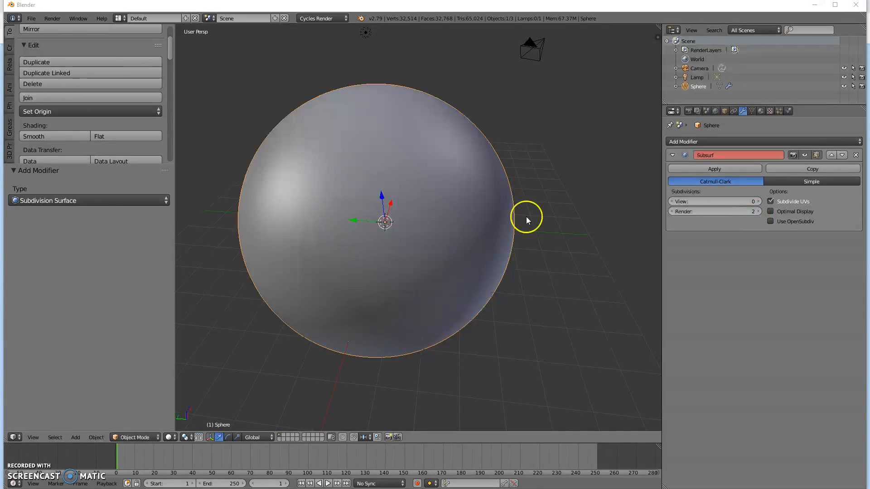
middle_click_drag(377, 237, 398, 221)
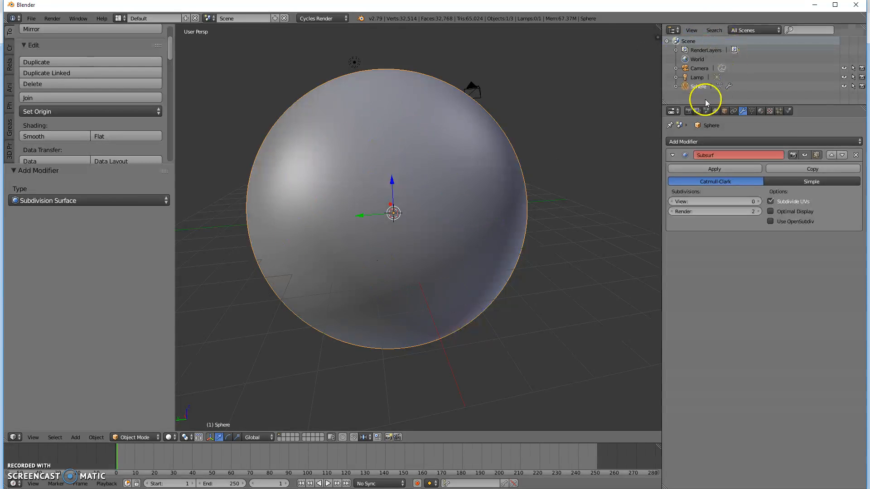
Enlarge the Outliner area and rename the Sphere object as Earth.
left_click_drag(705, 104, 705, 214)
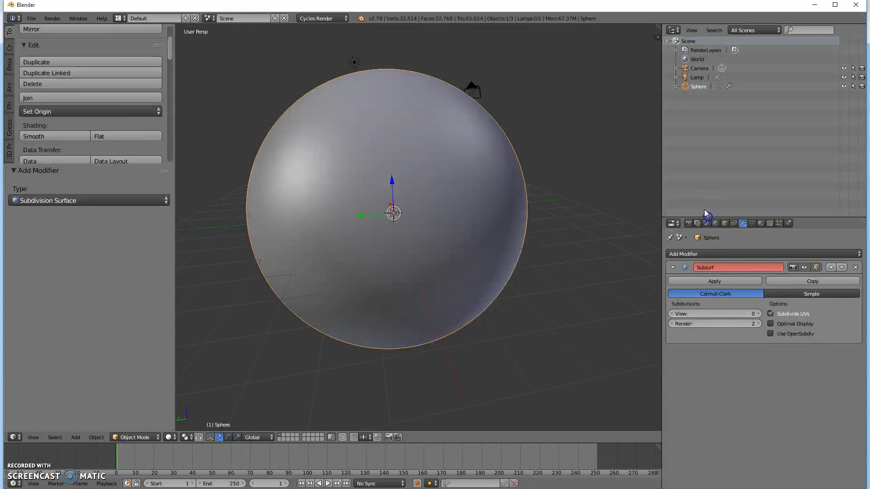
right_click(697, 87)
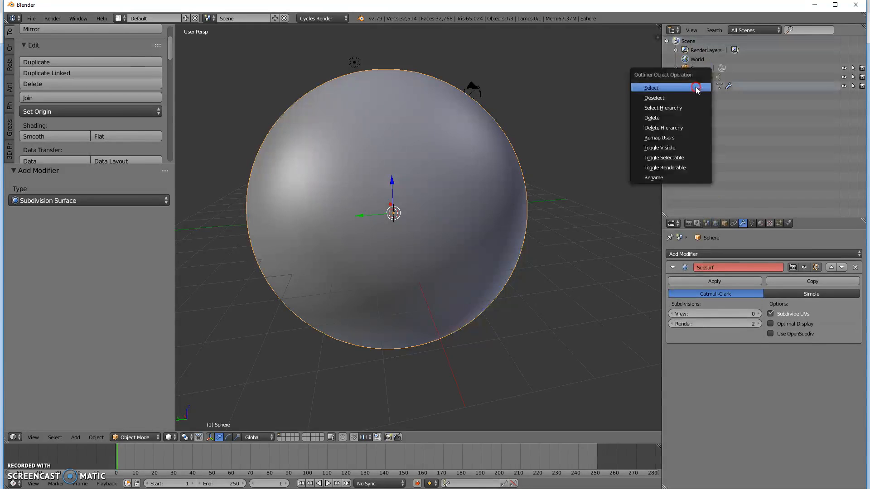
left_click(669, 177)
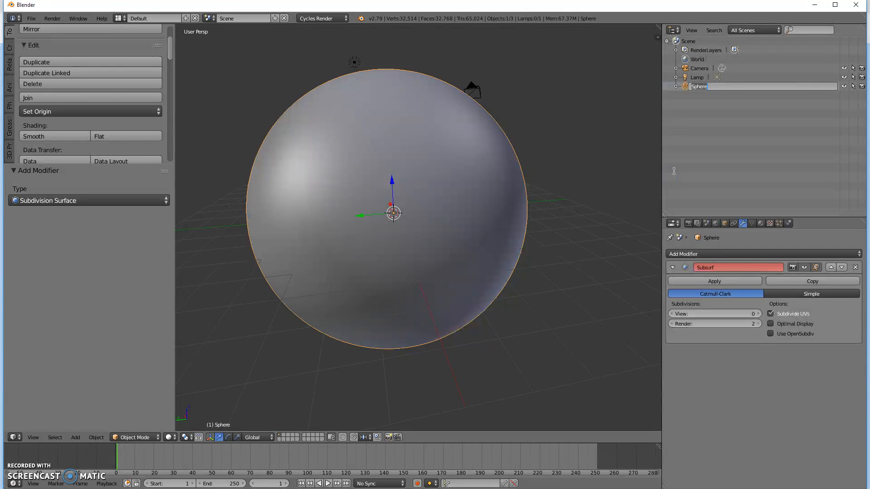
key("Return")
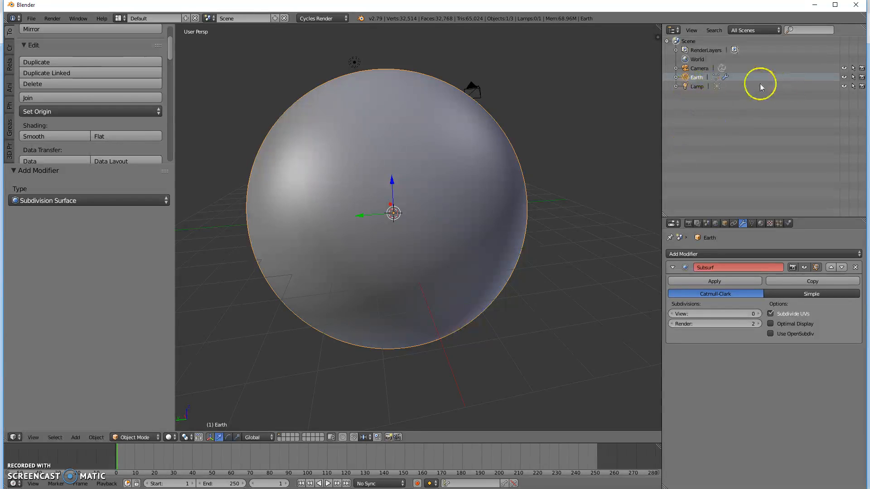
Turn the Outliner area into a second 3D View with Rendered shading and view the sphere's lit side there.
left_click(672, 30)
left_click(678, 41)
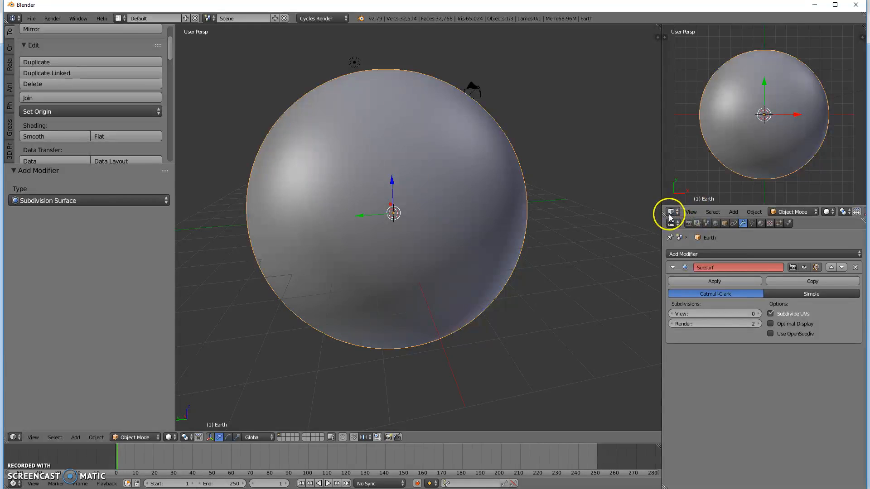
left_click(670, 215)
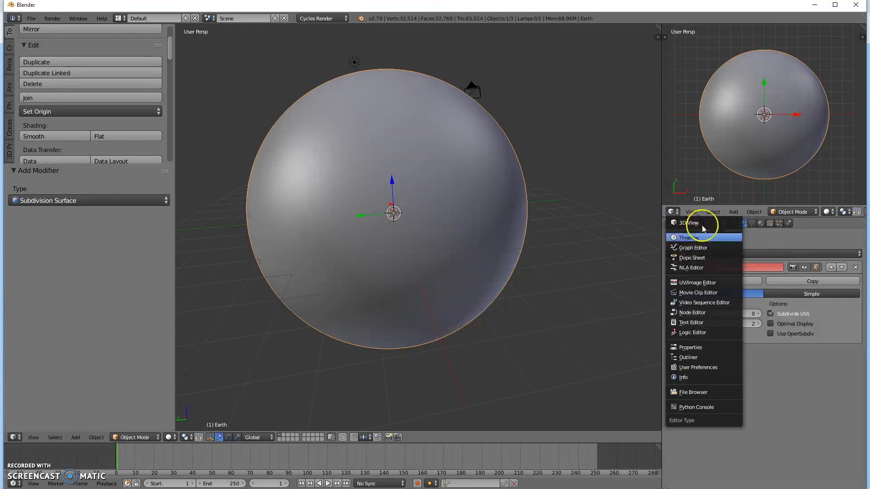
left_click(829, 212)
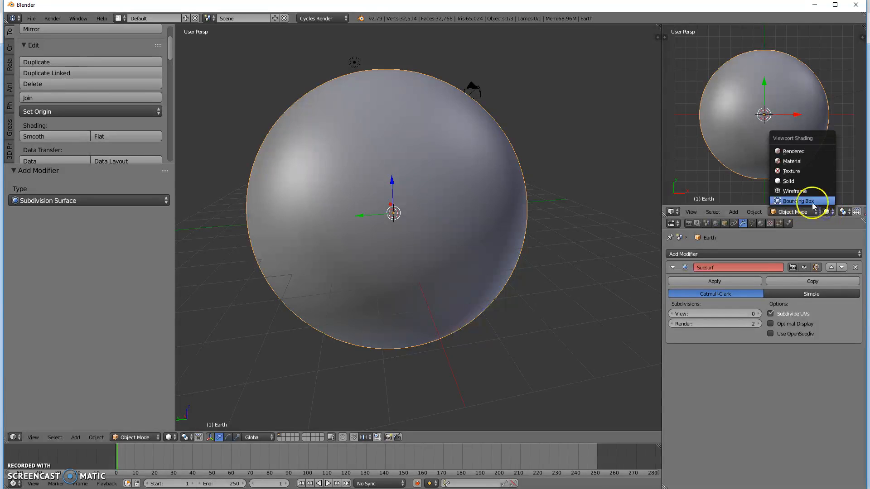
left_click(797, 152)
right_click(761, 167)
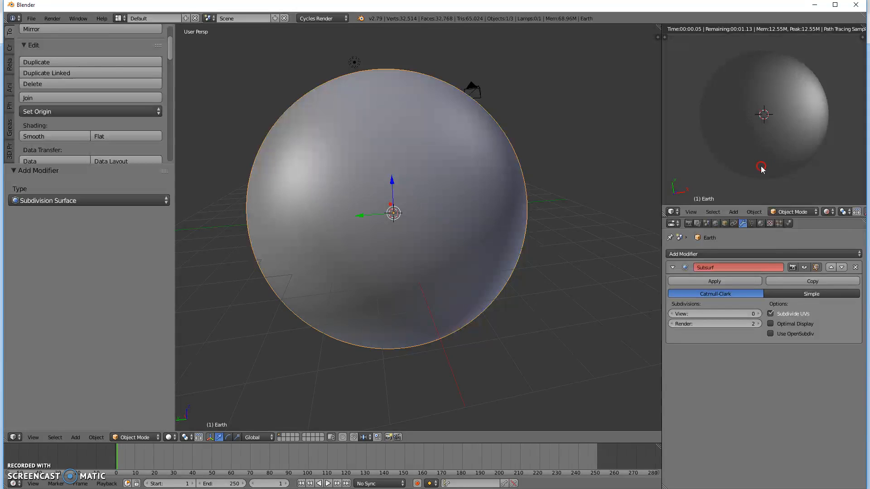
right_click(755, 148)
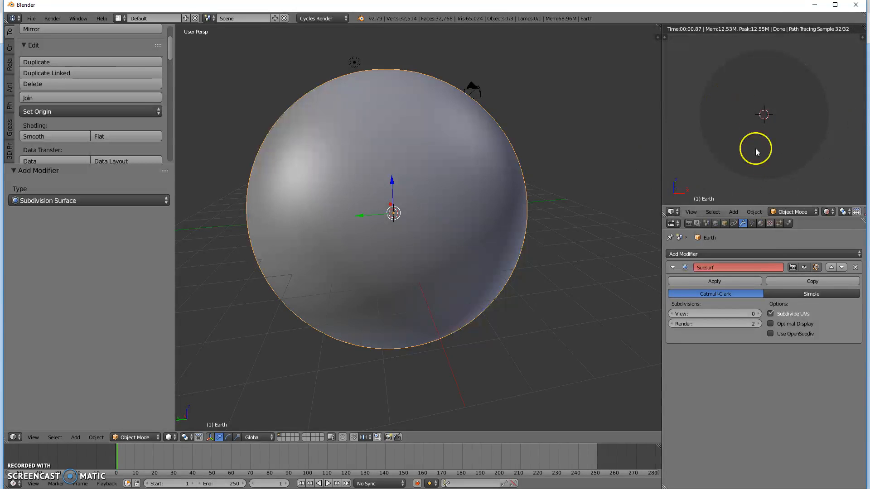
scroll(784, 100, "down", 1)
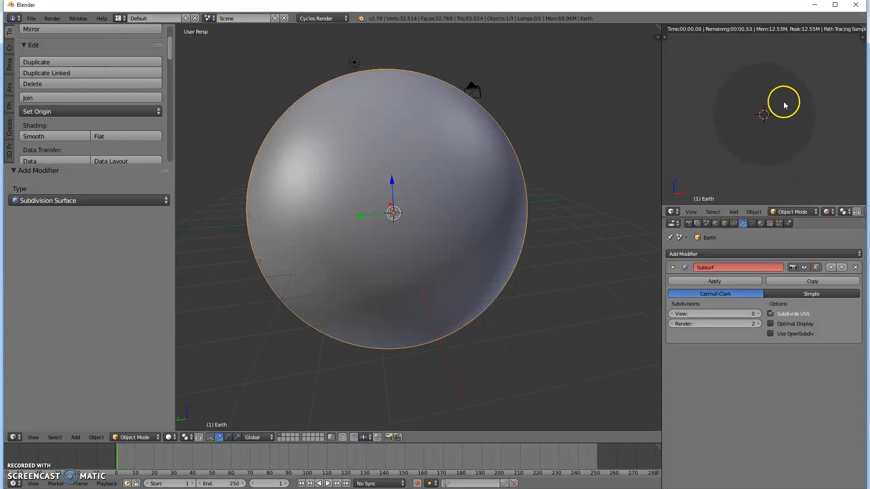
middle_click_drag(787, 98, 707, 114)
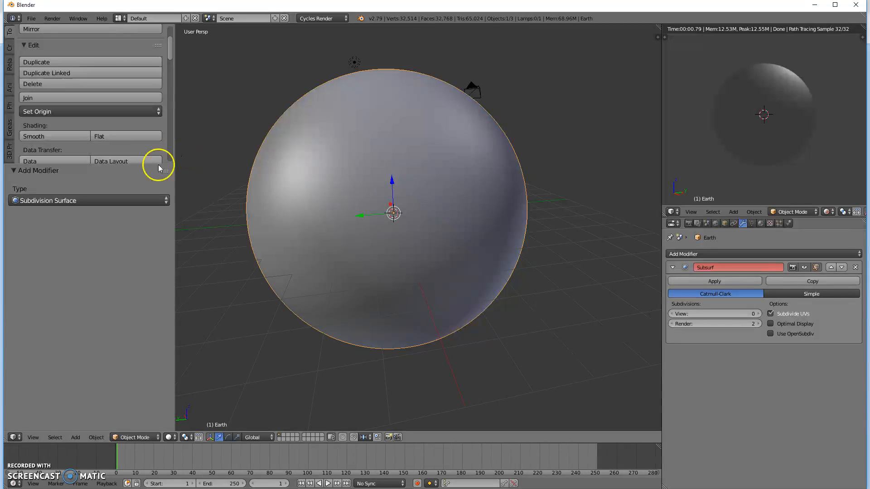
Select the Earth sphere's entire mesh in Edit Mode and UV map it with Sphere Projection.
key("Tab")
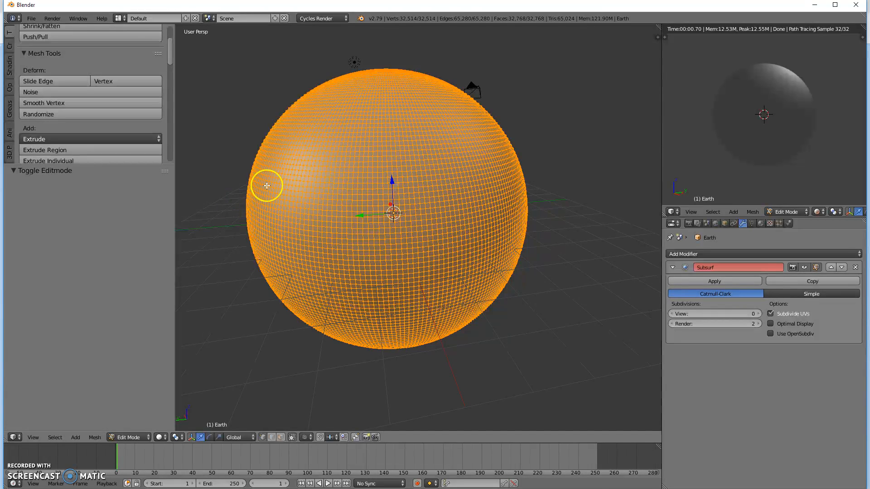
scroll(78, 117, "up", 3)
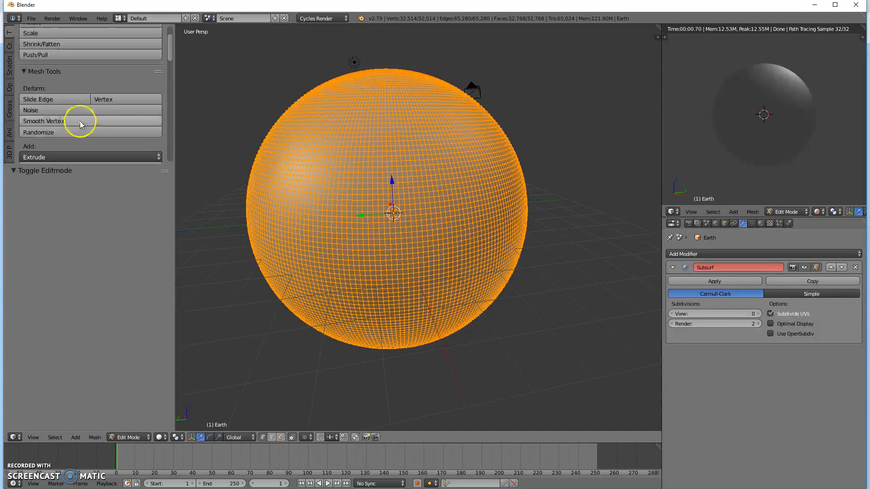
key("a")
key("a")
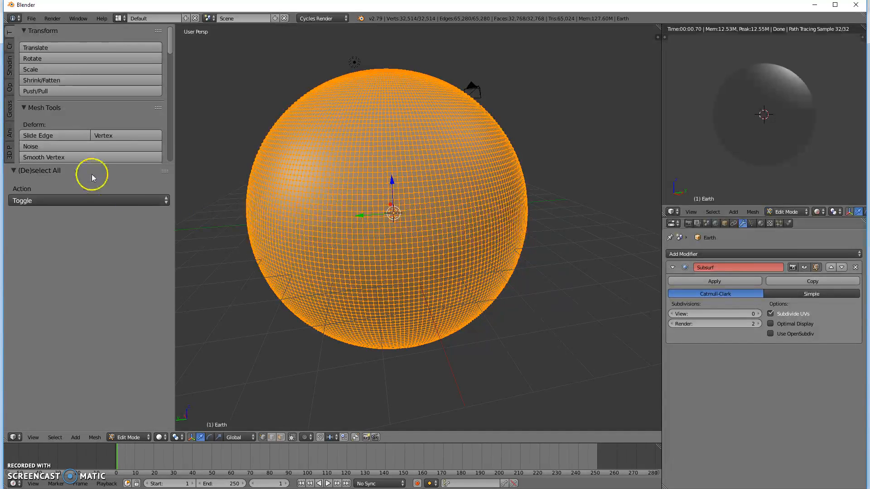
left_click(10, 67)
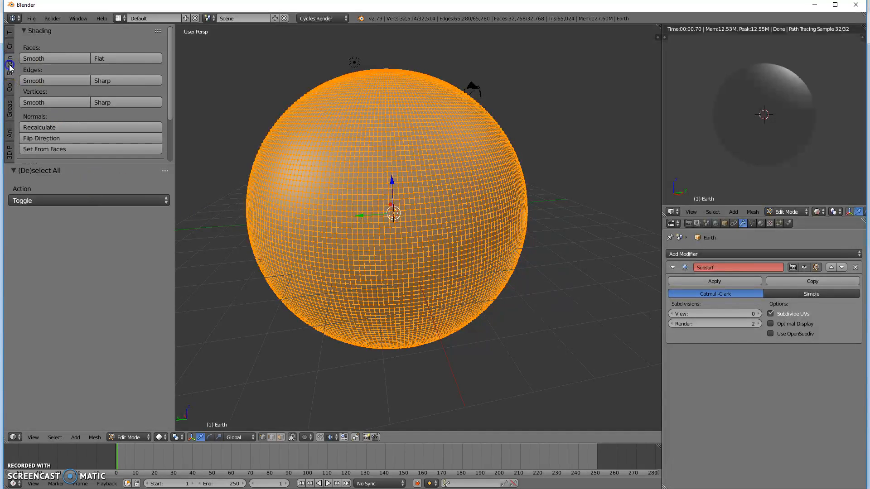
left_click(46, 170)
left_click_drag(48, 164, 18, 363)
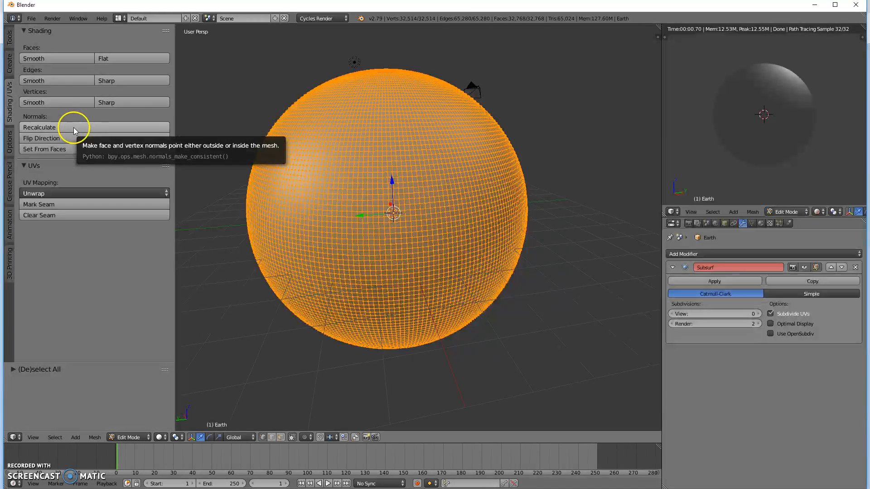
left_click(53, 195)
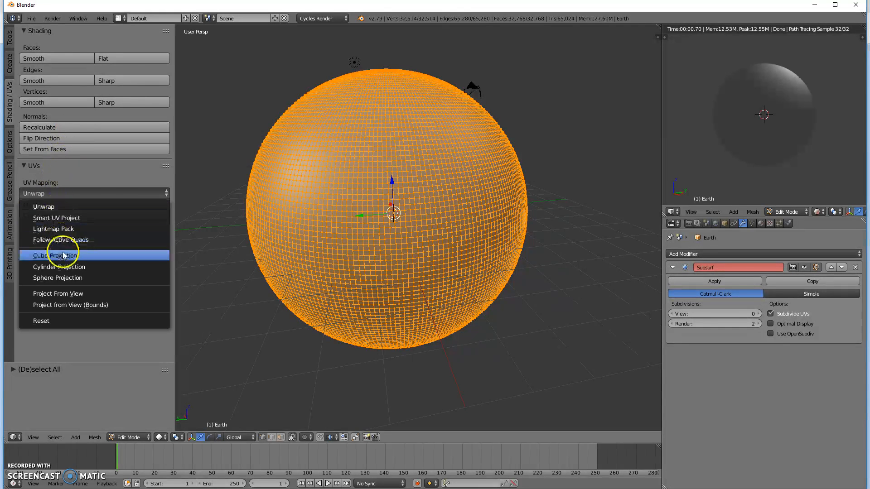
left_click(84, 278)
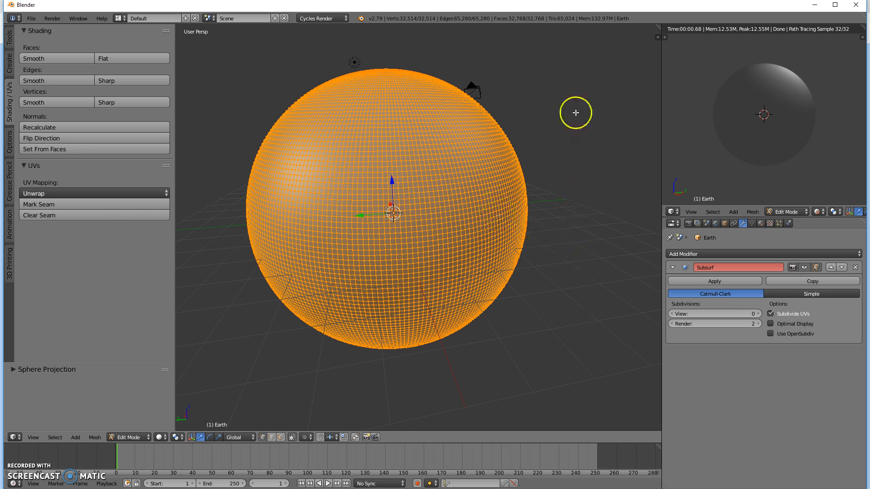
Create a new material for the sphere and name it Earth.
middle_click_drag(512, 186, 344, 140)
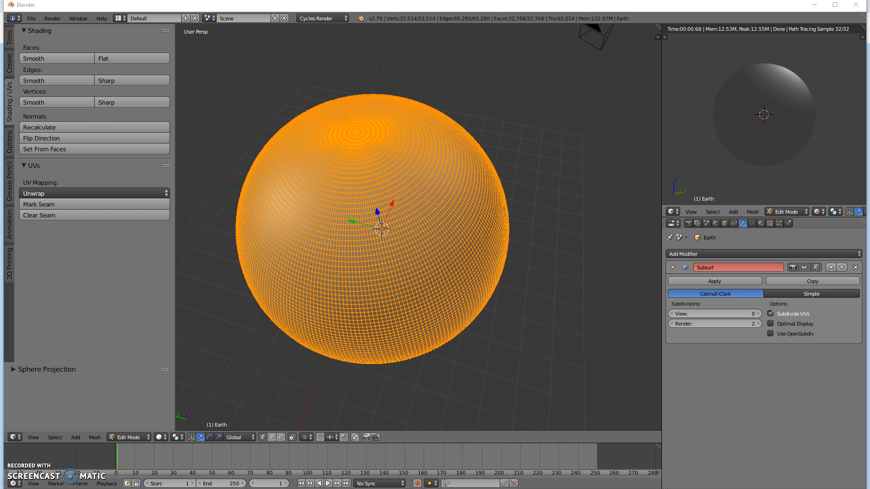
middle_click_drag(530, 262, 545, 251)
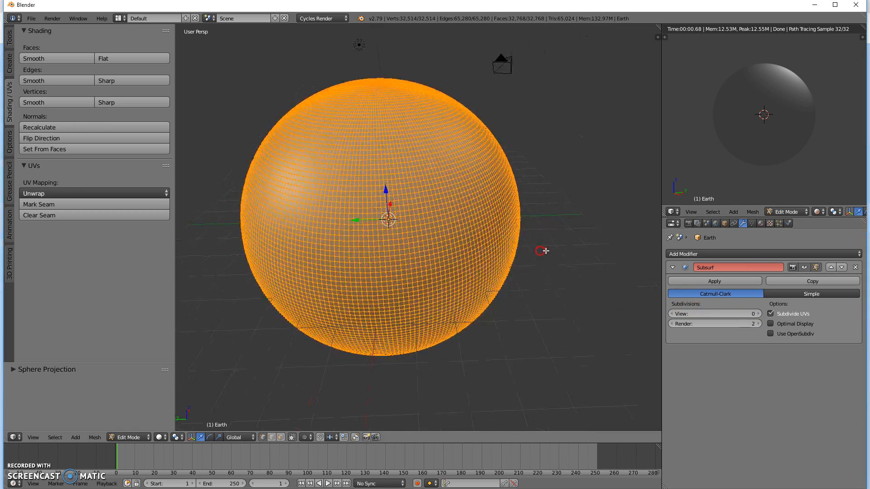
left_click(761, 224)
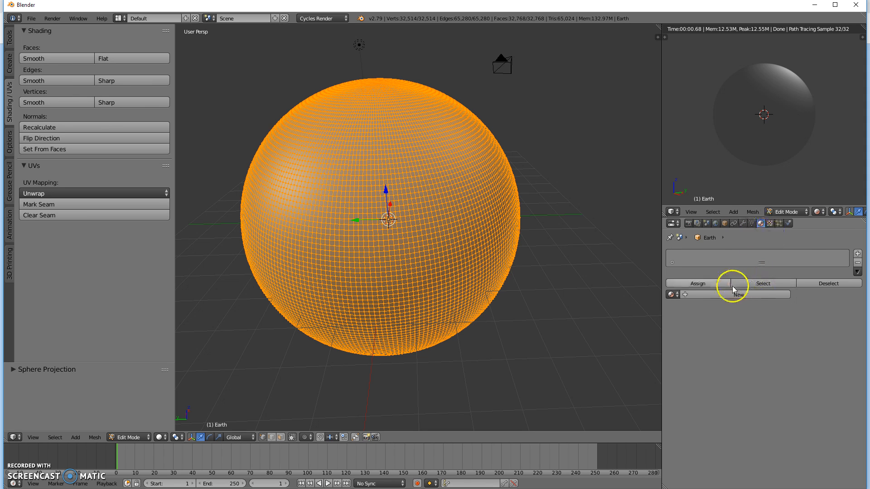
left_click(704, 297)
double_click(704, 295)
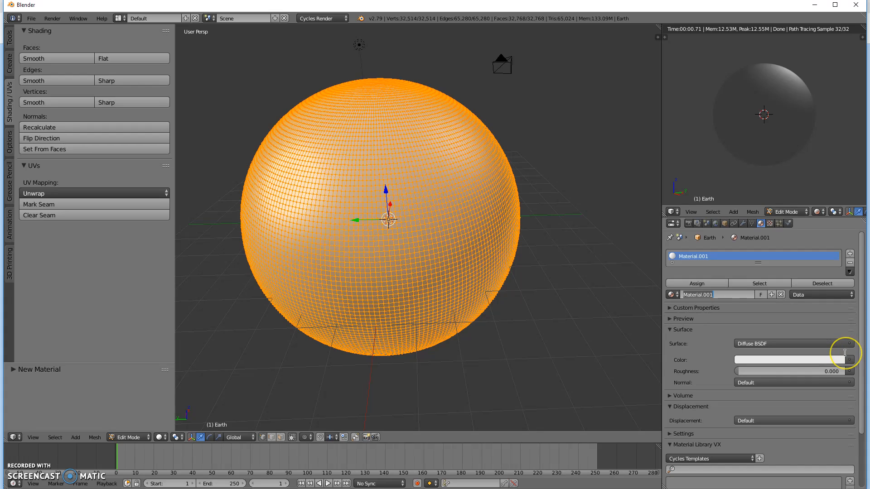
type("Earth")
key("Return")
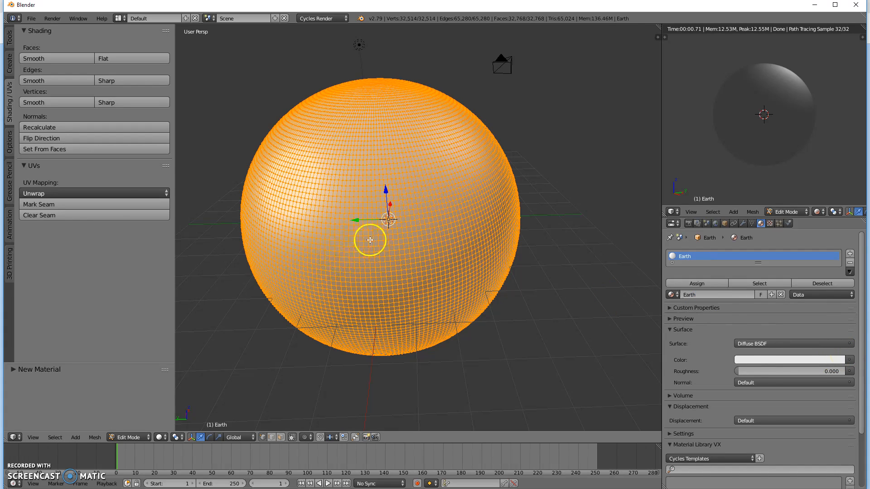
Return to Object Mode and set the main 3D view's shading to Material.
key("Tab")
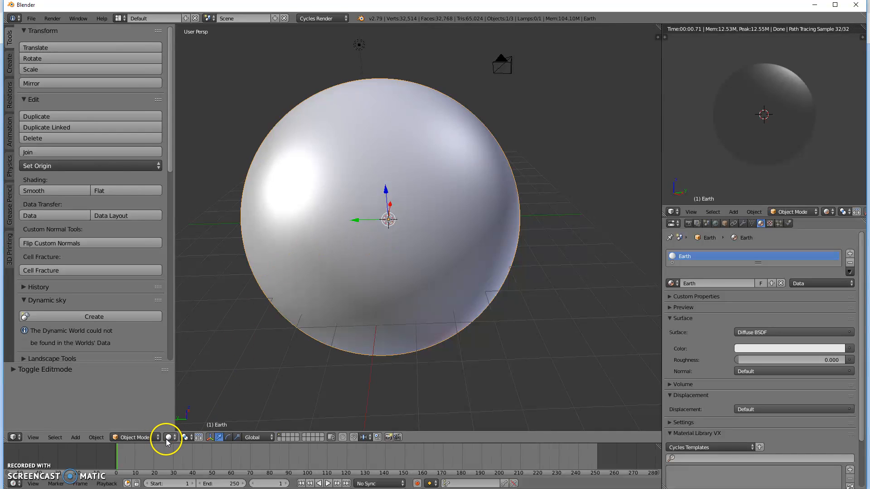
left_click(167, 439)
left_click(171, 387)
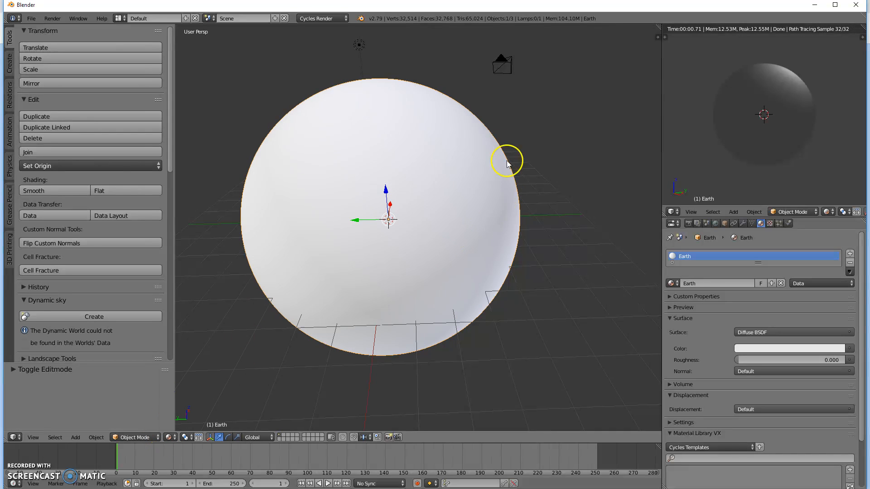
middle_click_drag(586, 235, 542, 239)
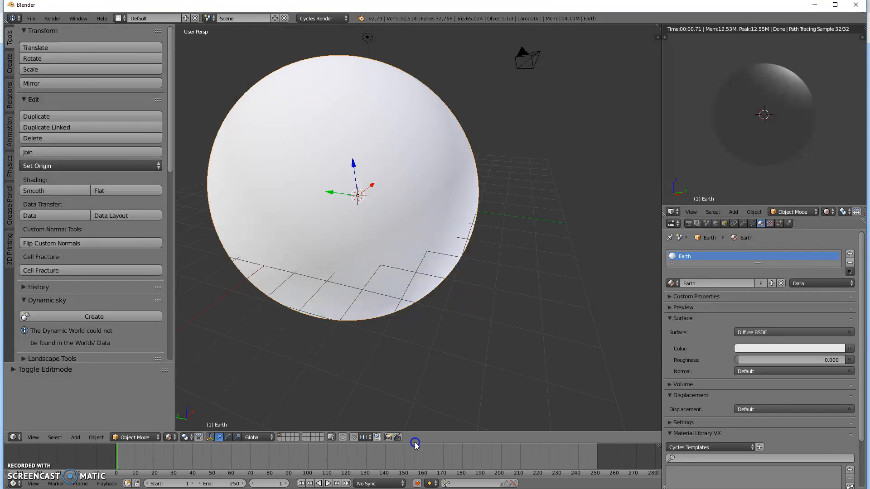
Enlarge the Timeline area and turn it into a Node Editor showing the Earth material's nodes.
left_click_drag(447, 443, 438, 253)
middle_click_drag(446, 113, 479, 155, "shift")
scroll(480, 150, "down", 3)
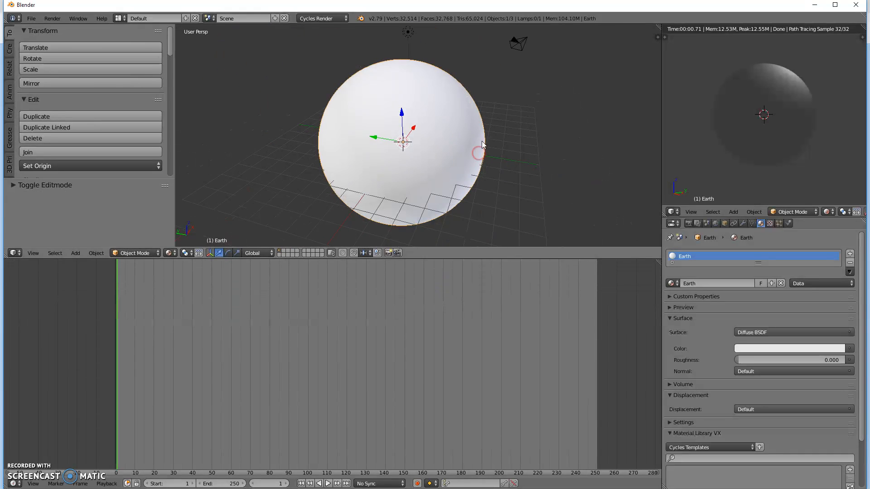
left_click(13, 484)
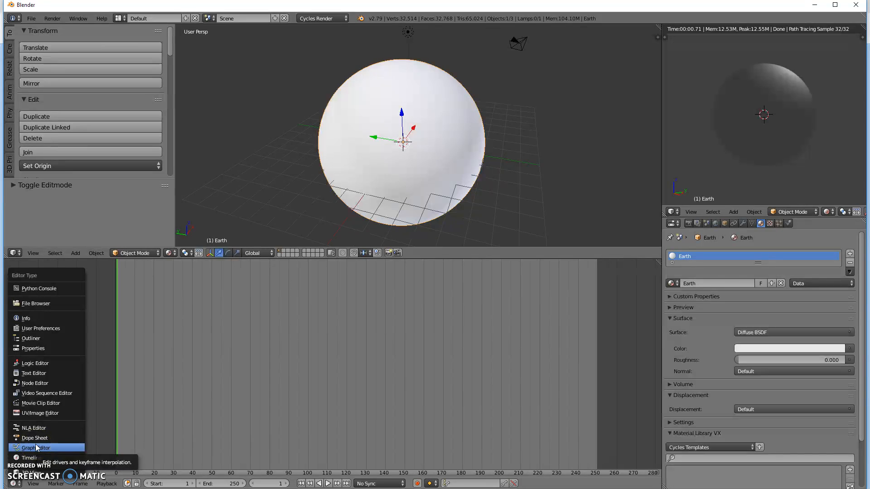
left_click(38, 384)
scroll(306, 380, "up", 3)
middle_click_drag(284, 404, 410, 380)
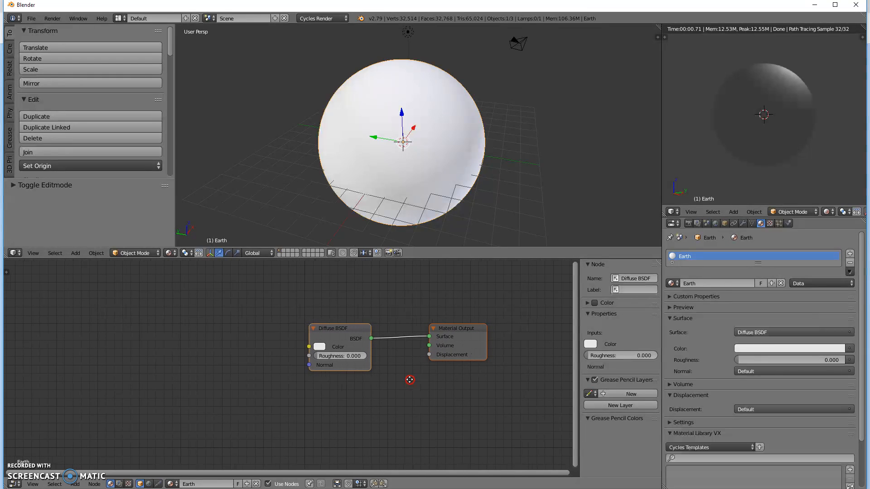
Move the Diffuse BSDF node away from the Material Output and add a Texture Coordinate node at the start of the node tree.
left_click_drag(335, 330, 256, 318)
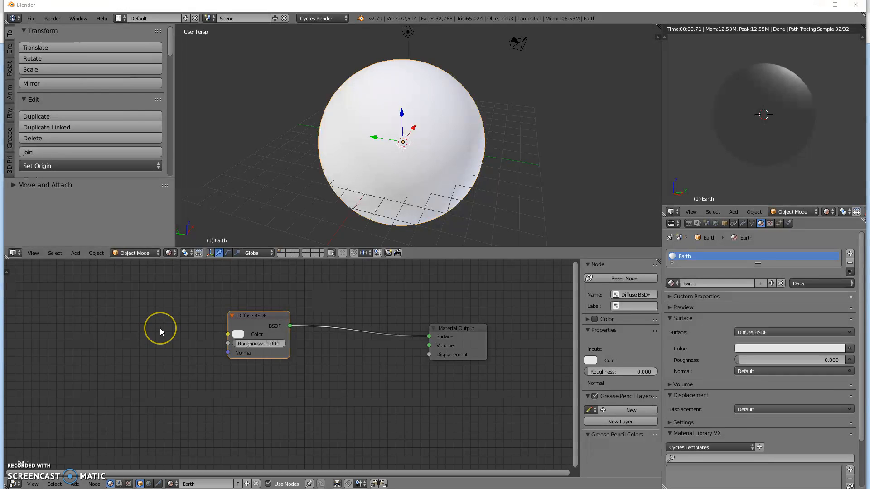
key("shift+a")
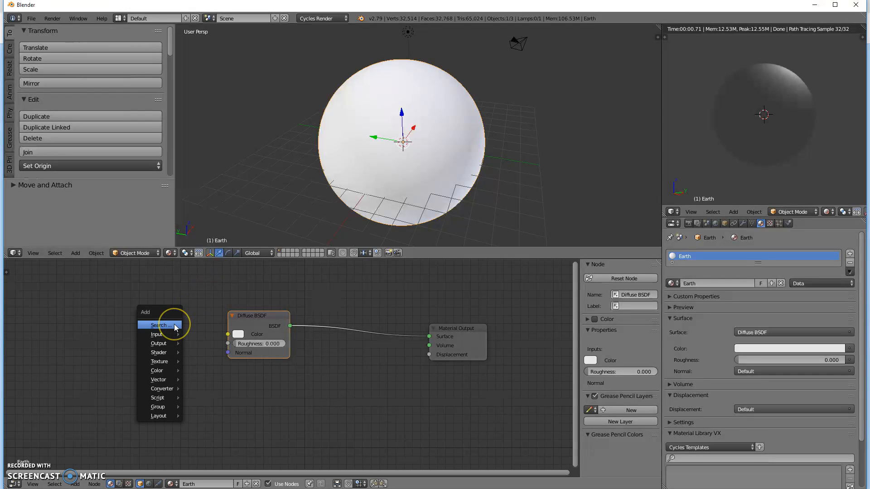
left_click(169, 336)
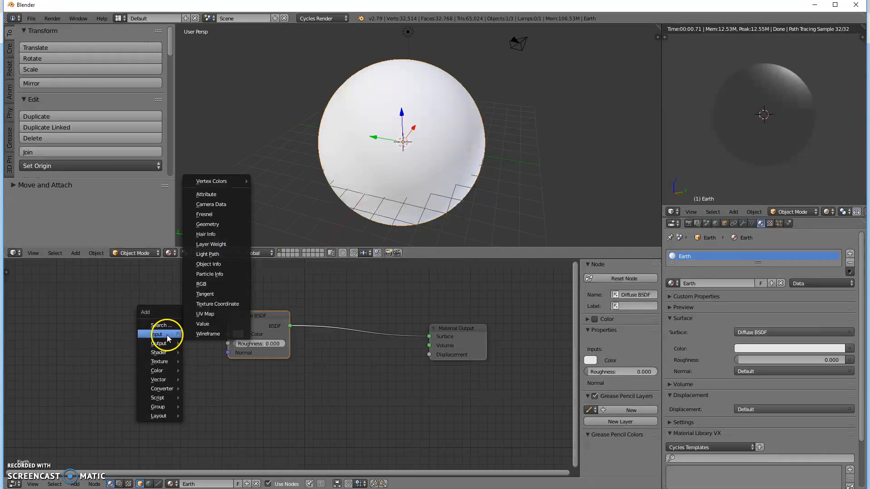
left_click(223, 303)
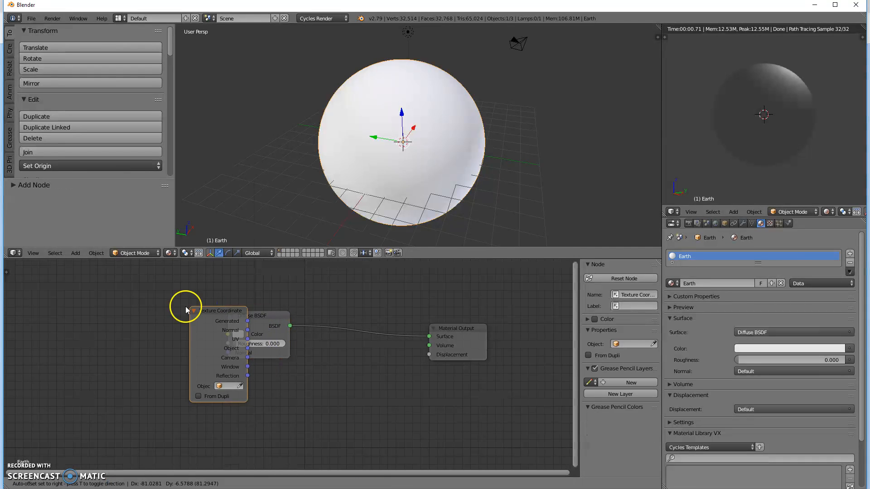
left_click(19, 296)
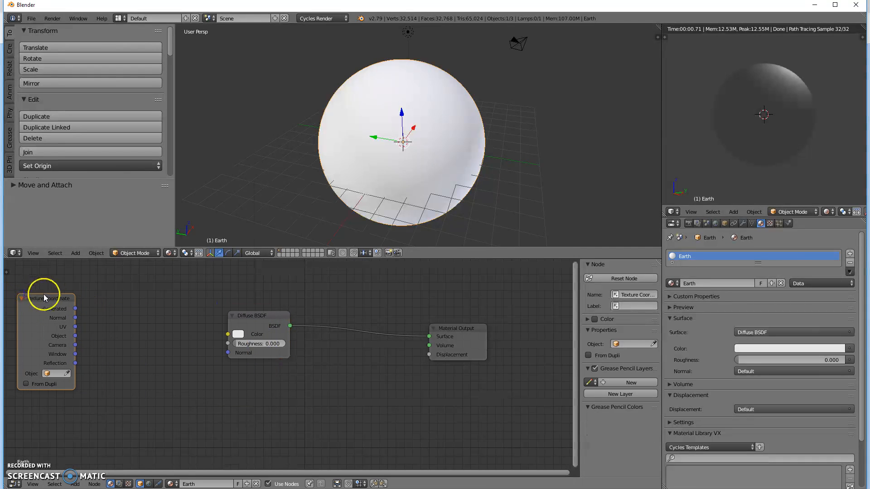
left_click_drag(44, 300, 30, 277)
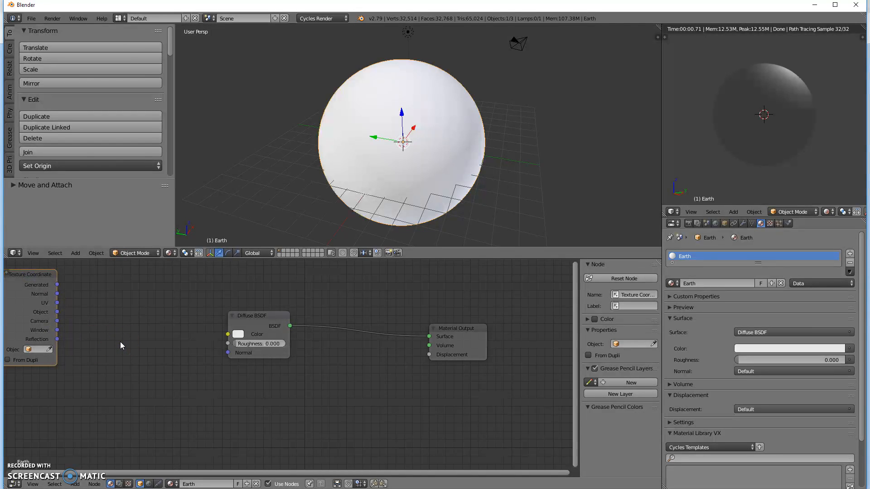
Add an Image Texture node between the Texture Coordinate and Diffuse BSDF nodes.
key("shift+a")
mouse_move(140, 340)
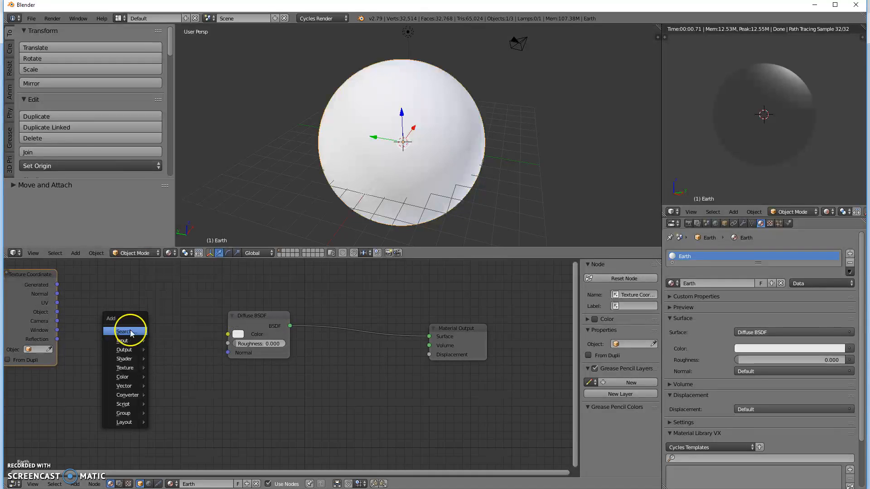
mouse_move(125, 367)
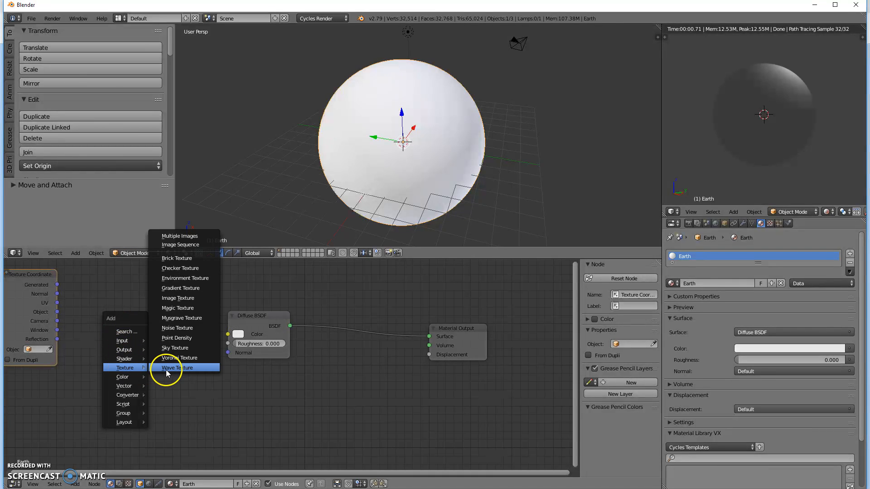
left_click(177, 298)
left_click(110, 303)
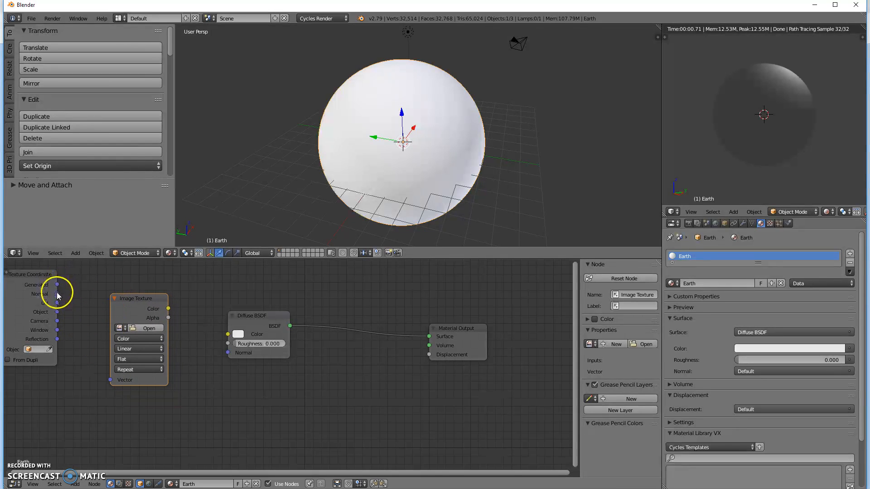
Link the UV output to the Image Texture's Vector and its Color output to the Diffuse BSDF's Color, spacing the nodes apart.
left_click_drag(58, 306, 86, 341)
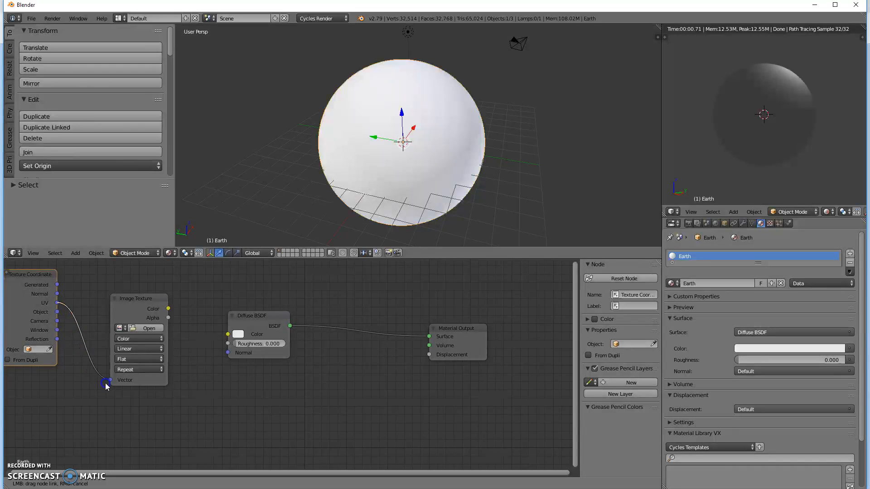
left_click_drag(105, 385, 110, 381)
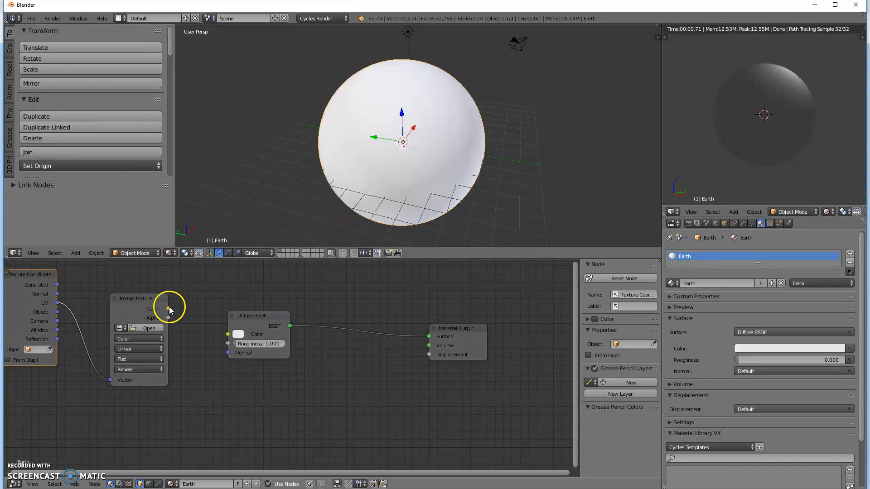
left_click_drag(168, 308, 177, 312)
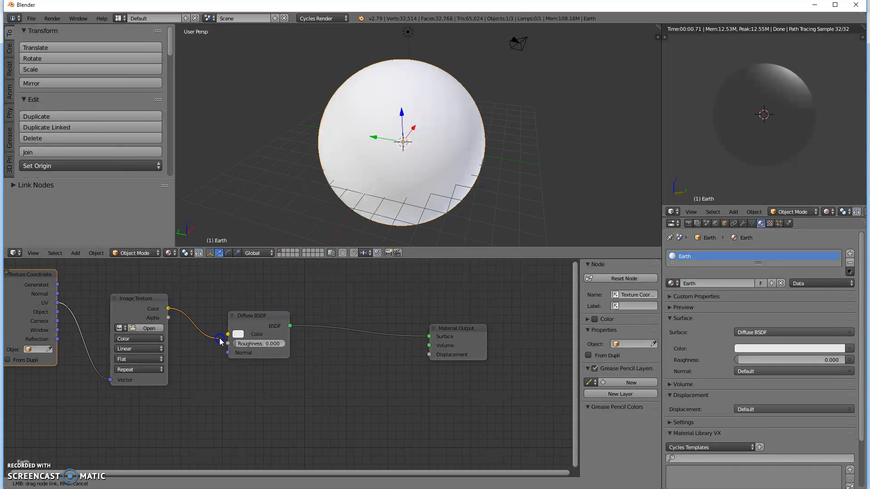
left_click_drag(225, 335, 270, 317)
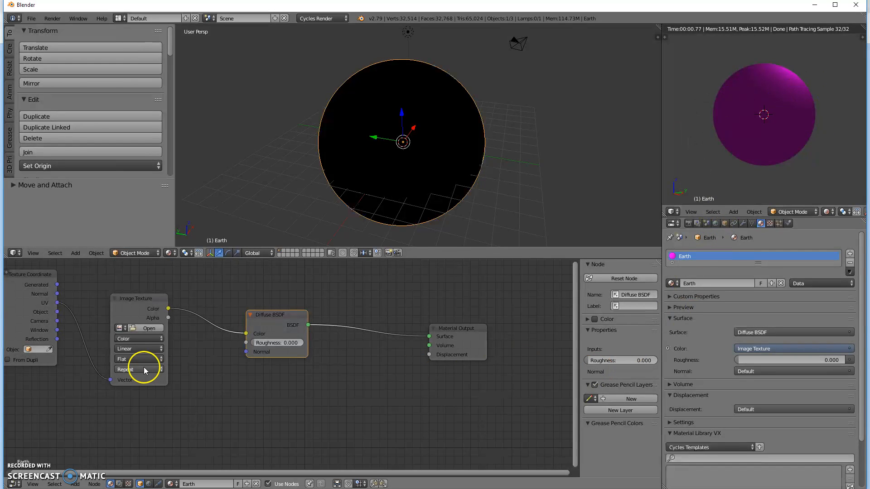
left_click_drag(136, 311, 131, 298)
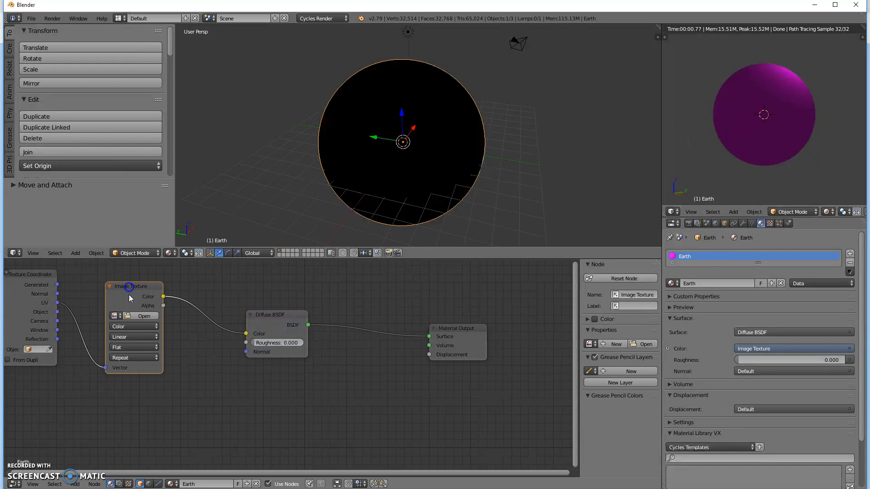
Load Albedo.jpg from the Globe Project Cycles folder into the Image Texture node, browsing the files as thumbnails.
left_click(142, 317)
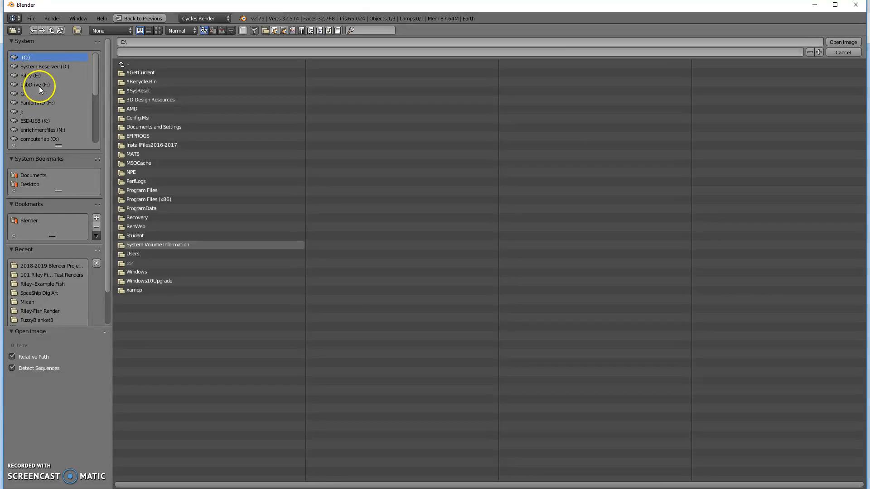
left_click(33, 176)
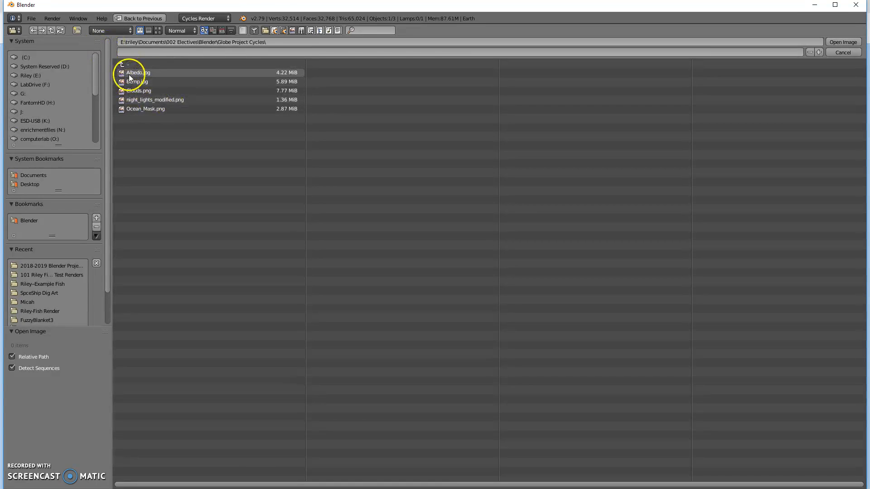
left_click(158, 31)
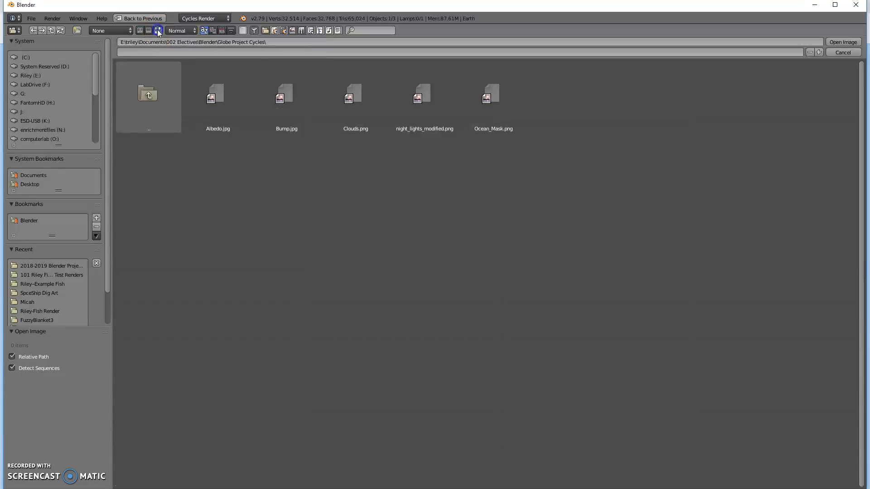
left_click(211, 113)
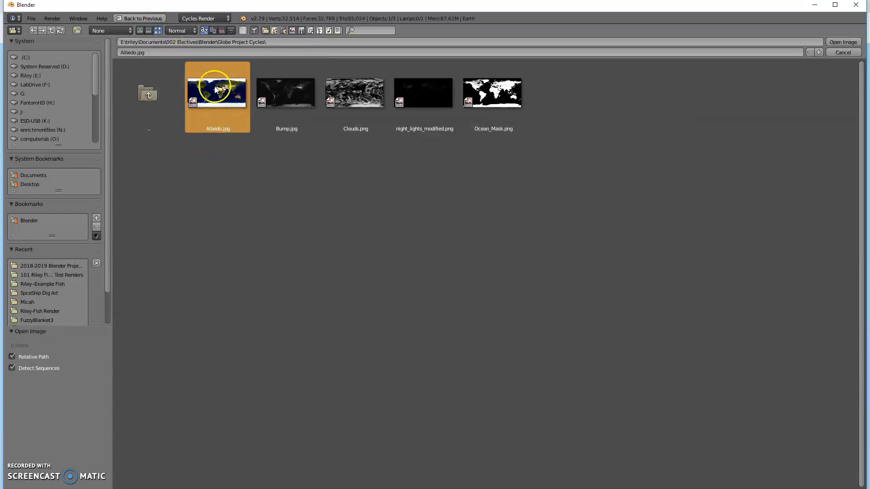
left_click(842, 42)
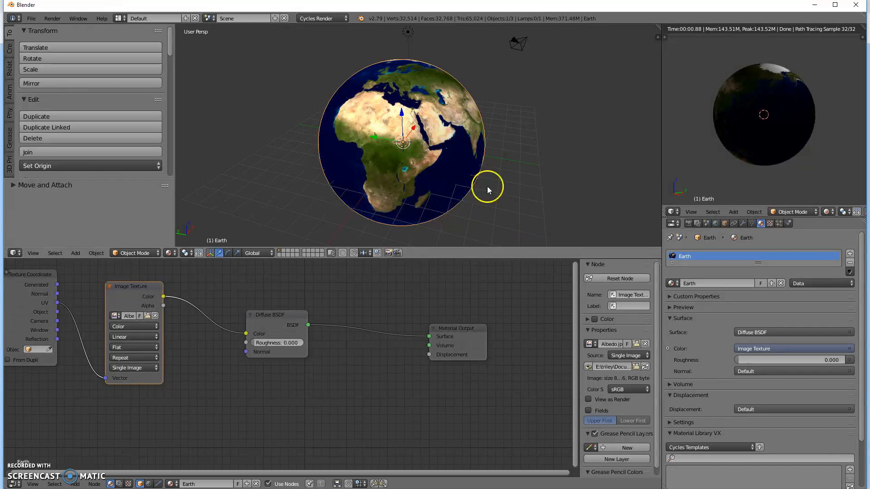
middle_click_drag(353, 175, 460, 197)
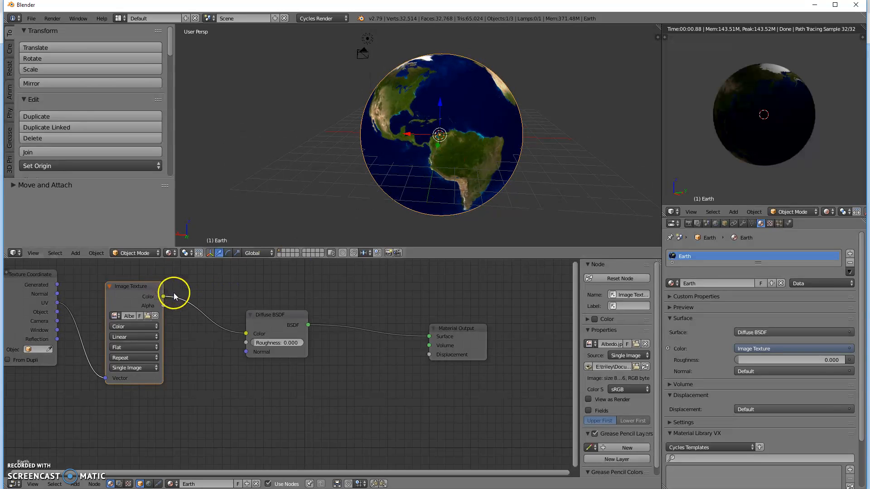
left_click_drag(148, 288, 163, 286)
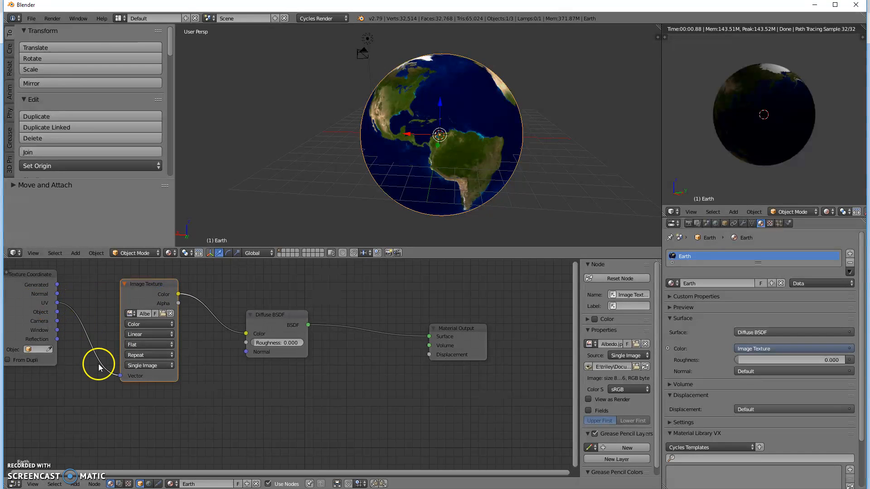
Try the Sphere projection on the Image Texture node with UV coordinates and set it back to Flat.
left_click(151, 334)
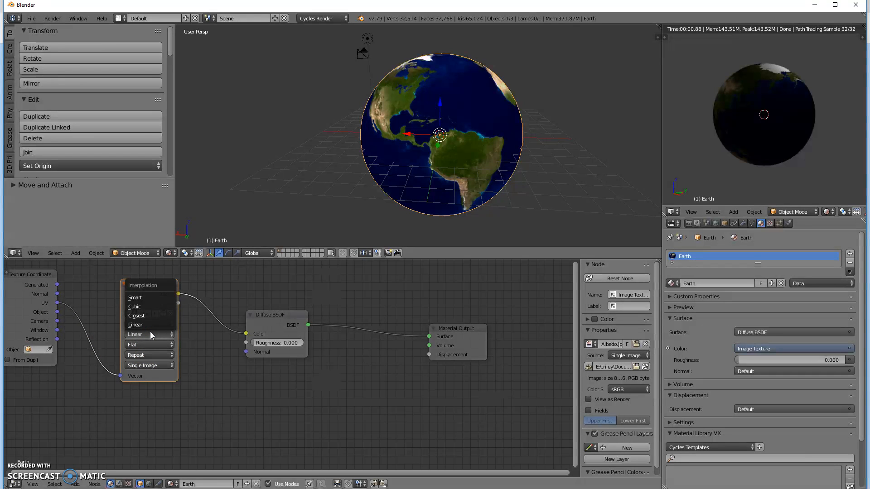
left_click(187, 342)
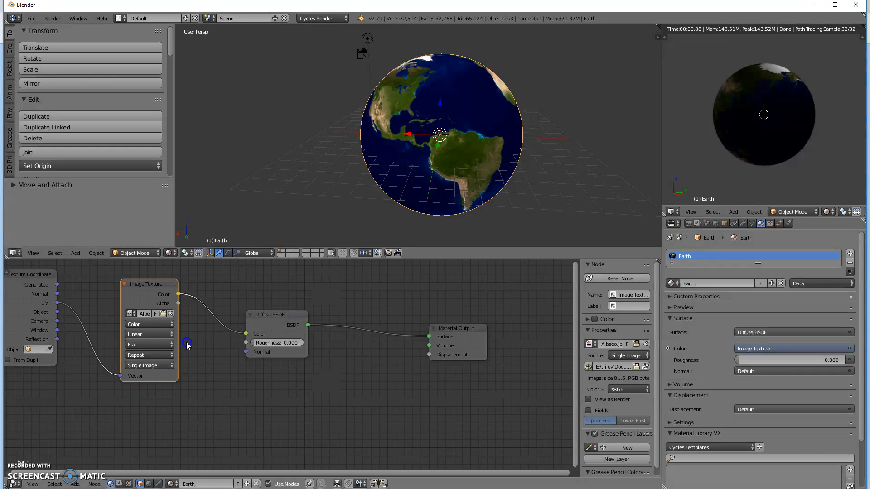
left_click(152, 344)
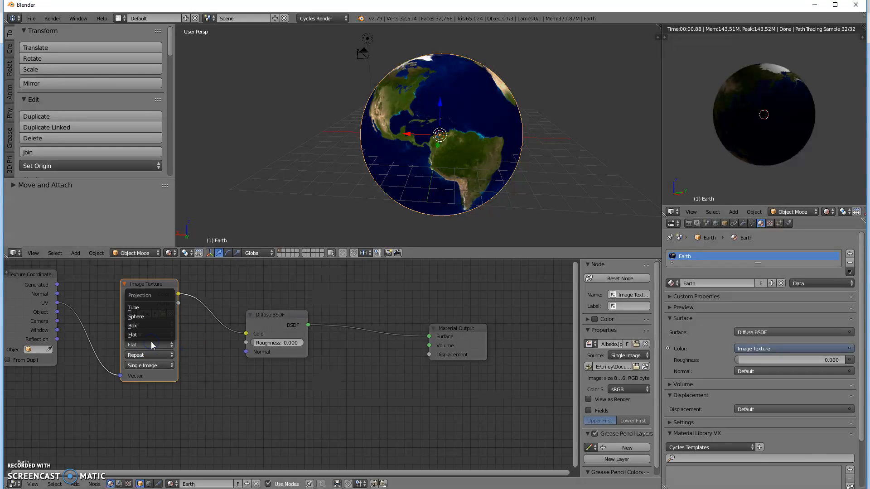
left_click(145, 318)
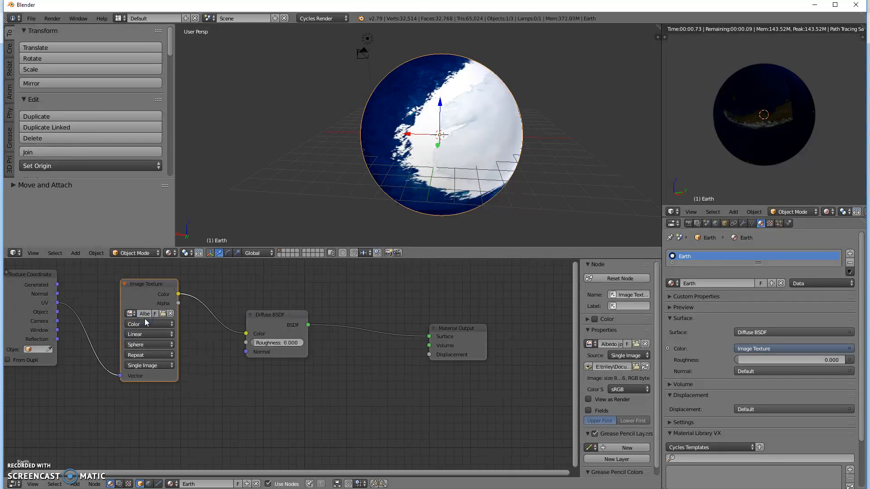
middle_click_drag(479, 151, 447, 132)
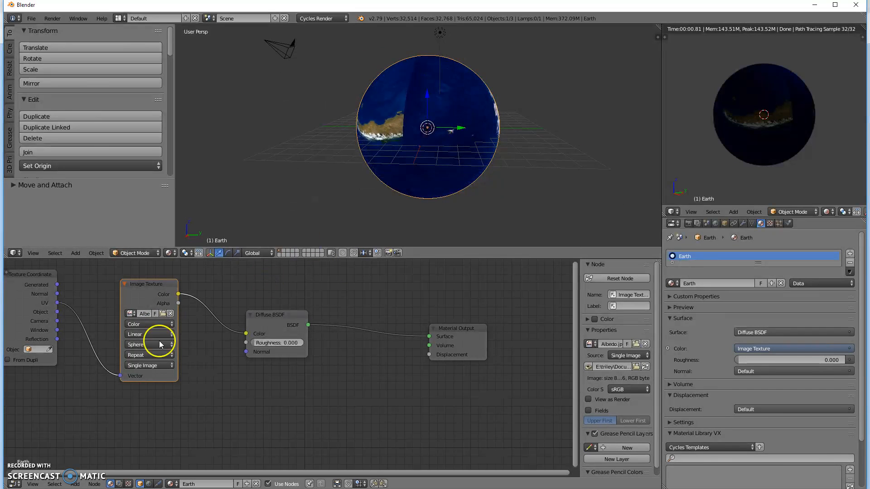
left_click(142, 346)
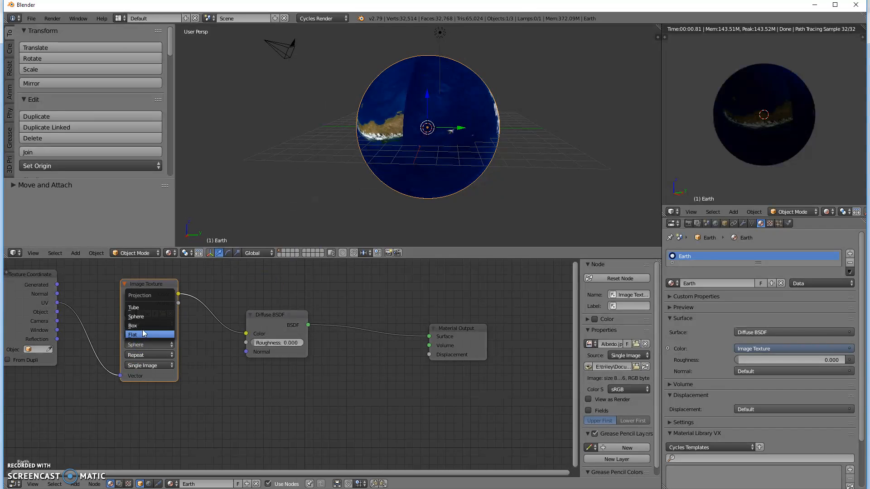
left_click(142, 337)
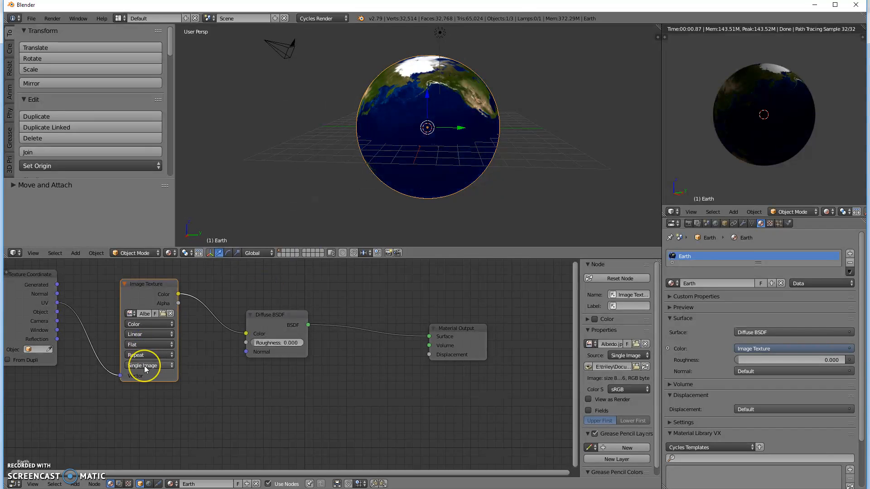
middle_click_drag(346, 102, 349, 129)
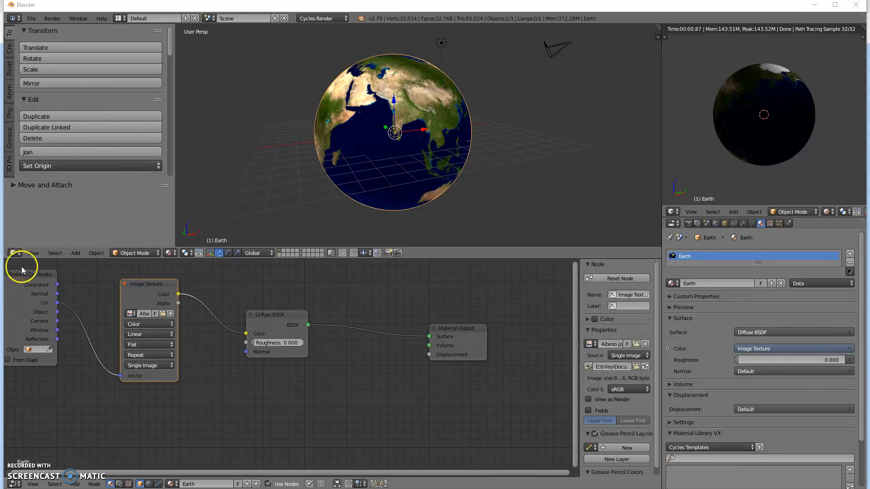
Link the Generated coordinates to the Image Texture's Vector in place of UV and set its projection to Sphere.
left_click_drag(57, 285, 127, 378)
middle_click_drag(321, 178, 404, 145)
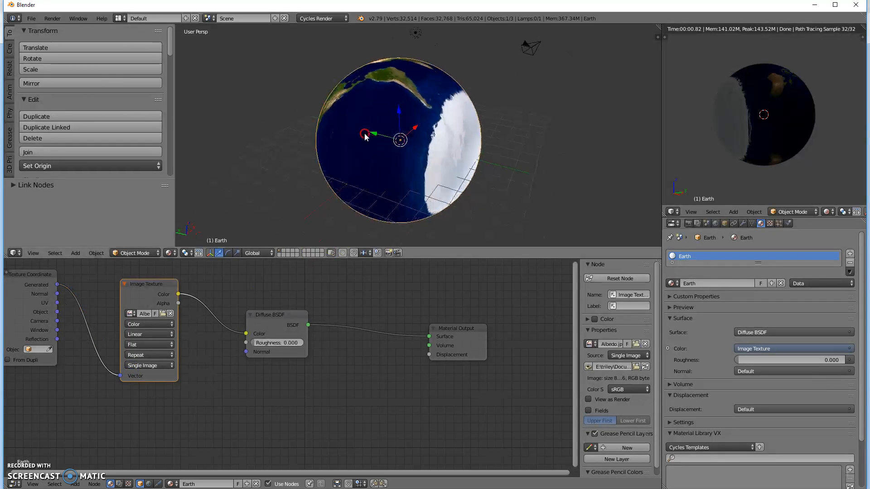
left_click(140, 340)
left_click(140, 315)
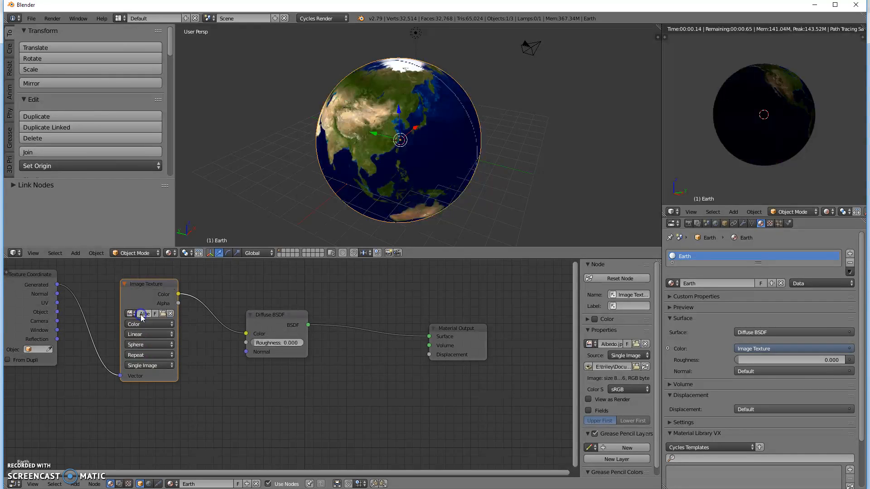
Examine how the Earth texture wraps around the globe in the material and rendered views.
middle_click_drag(282, 163, 622, 142)
scroll(420, 87, "up", 6)
middle_click_drag(422, 89, 376, 141)
scroll(751, 102, "up", 4)
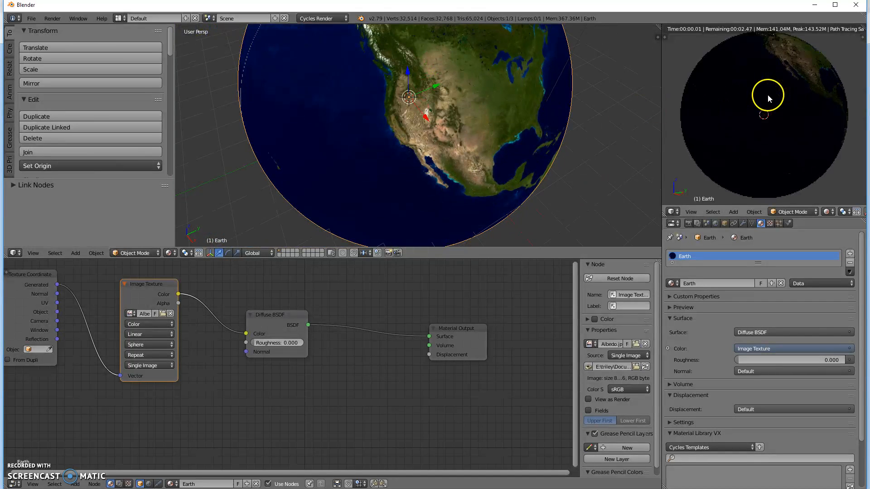
mouse_move(754, 116)
middle_mouse_down()
mouse_move(769, 130)
mouse_move(744, 130)
middle_mouse_up()
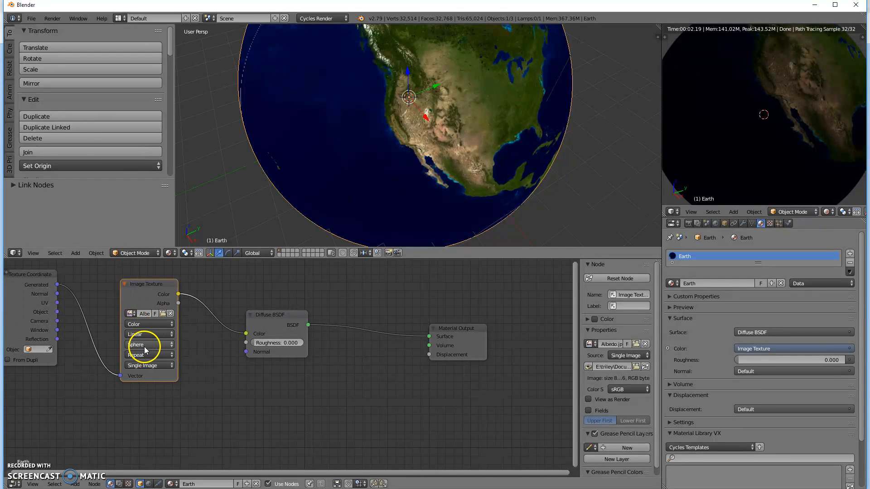
scroll(203, 388, "down", 1)
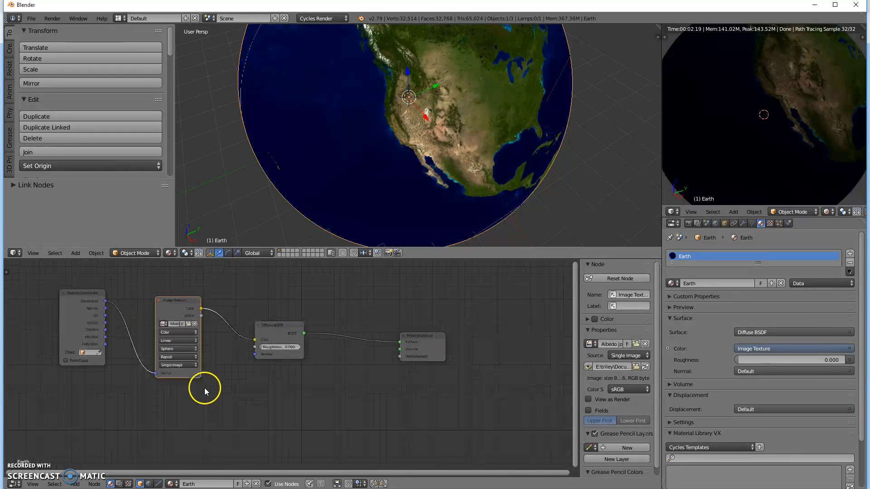
scroll(205, 387, "up", 1)
middle_click_drag(365, 181, 281, 103)
middle_click_drag(355, 84, 334, 181)
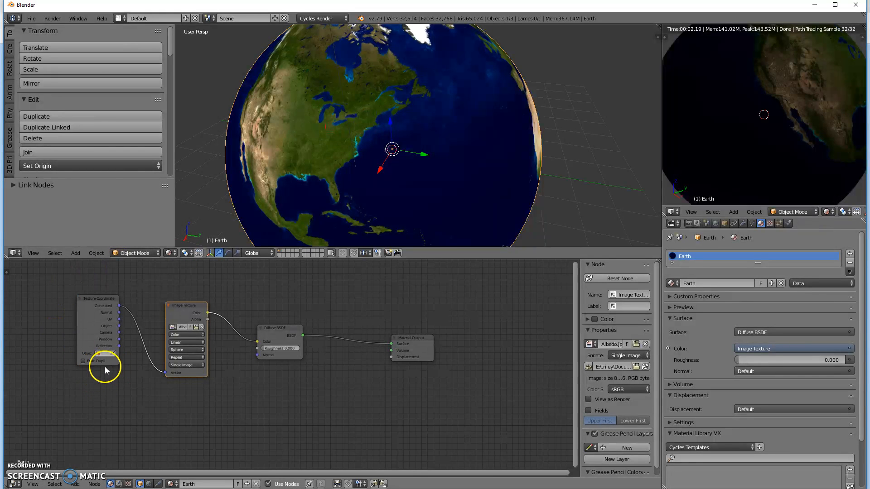
Spread out the Texture Coordinate, Image Texture, Diffuse BSDF and Material Output nodes, leaving wide gaps between them.
left_click_drag(88, 301, 66, 276)
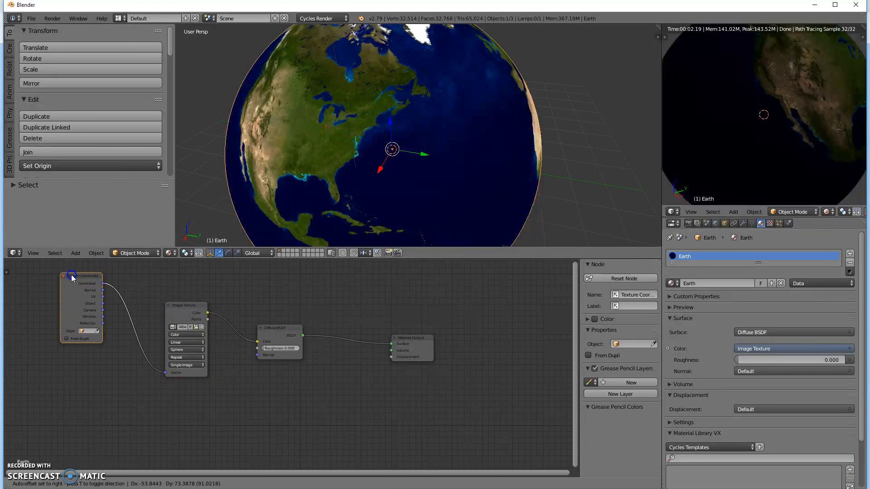
left_click_drag(173, 305, 162, 285)
left_click_drag(287, 331, 306, 311)
left_click_drag(428, 345, 549, 350)
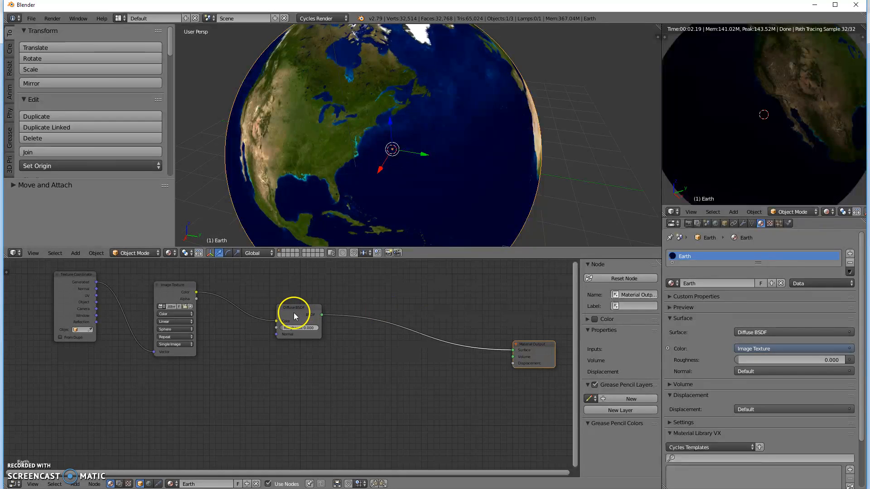
left_click_drag(297, 313, 333, 332)
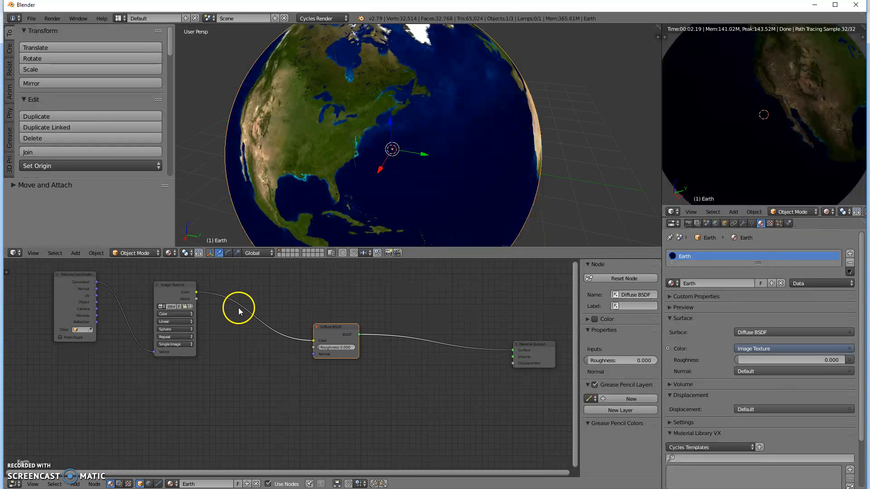
left_click_drag(176, 286, 190, 314)
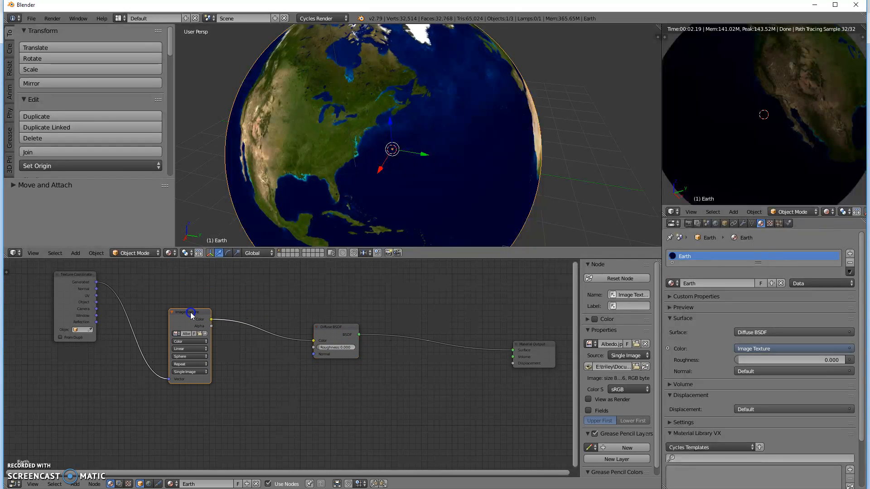
left_click_drag(65, 273, 43, 304)
left_click(816, 264)
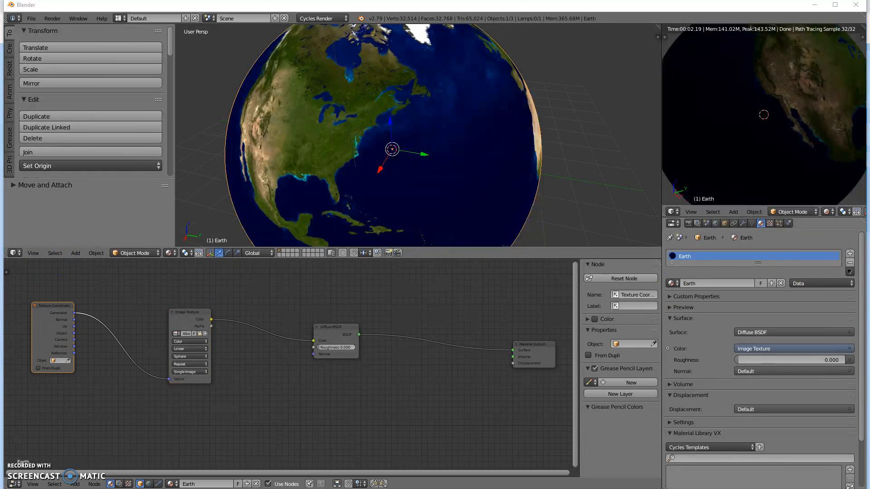
Duplicate the Albedo Image Texture node and place the copy directly above the original.
left_click(189, 312)
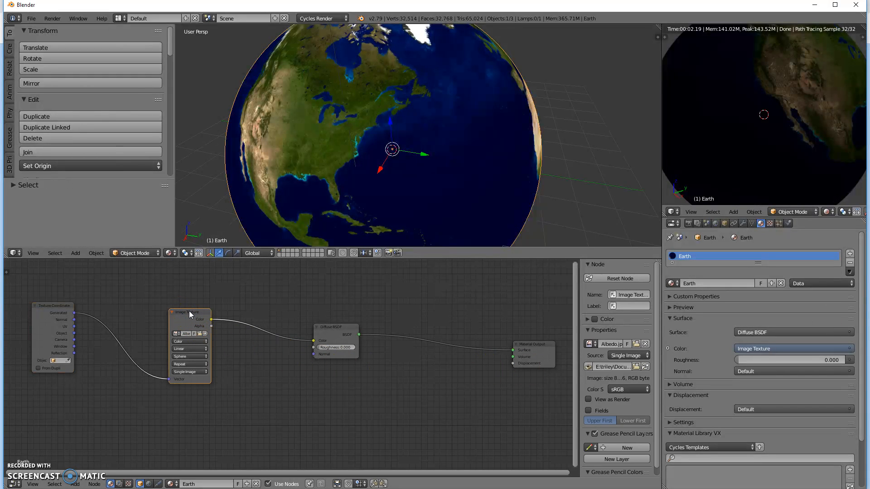
left_click(189, 312)
key("shift+d")
middle_click(195, 273)
left_click(189, 460)
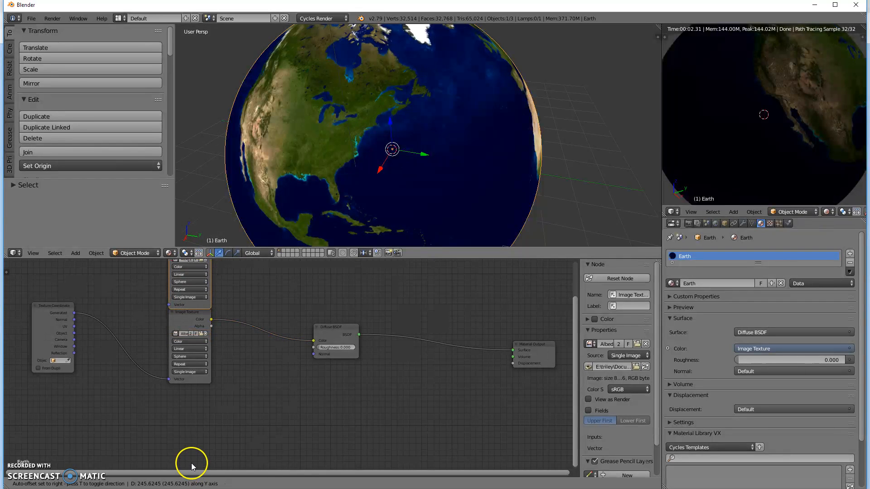
middle_click_drag(242, 375, 253, 445)
mouse_move(194, 311)
left_mouse_down()
mouse_move(195, 297)
mouse_move(196, 307)
left_mouse_up()
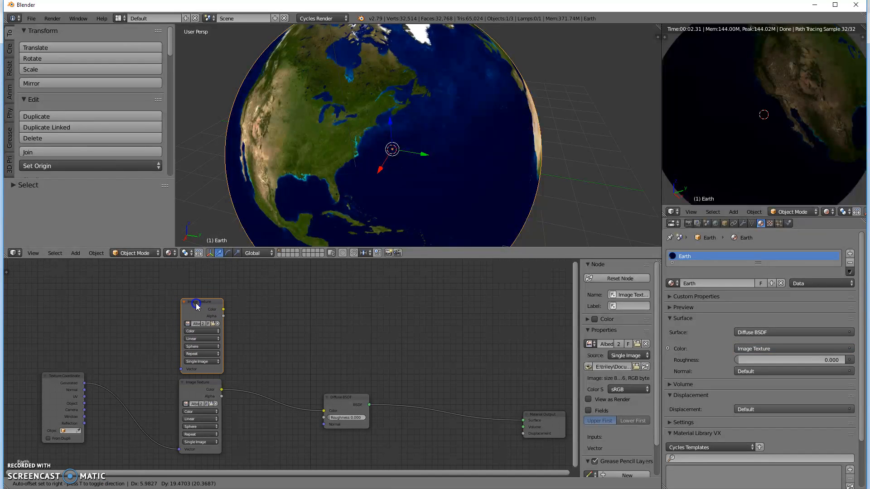
left_click_drag(196, 306, 197, 306)
Duplicate the upper Image Texture node and place this copy directly below the original Albedo node.
left_click(197, 304)
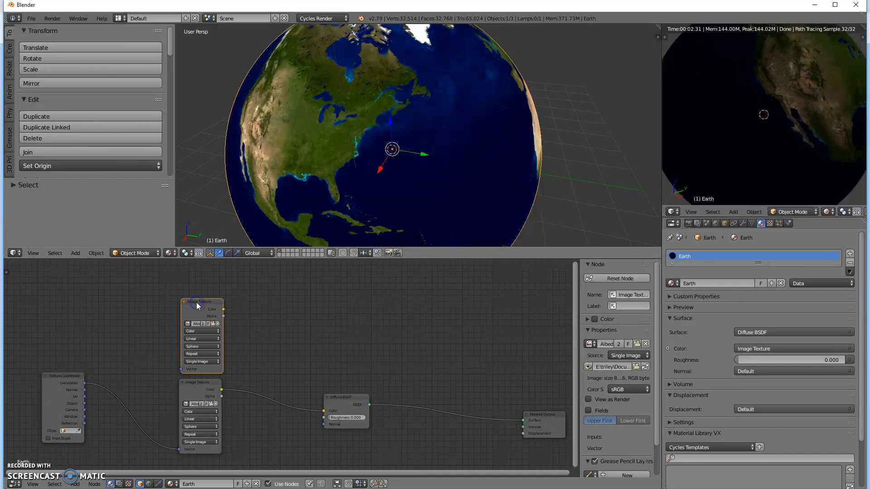
key("shift+d")
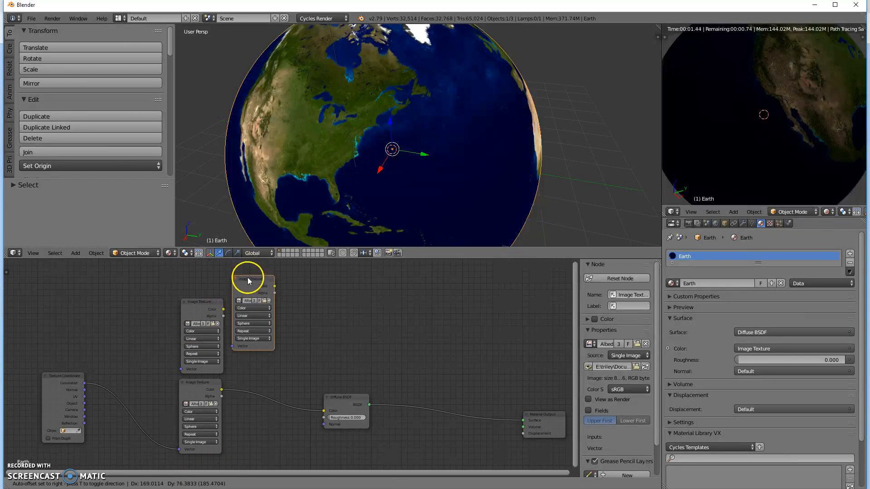
key("x")
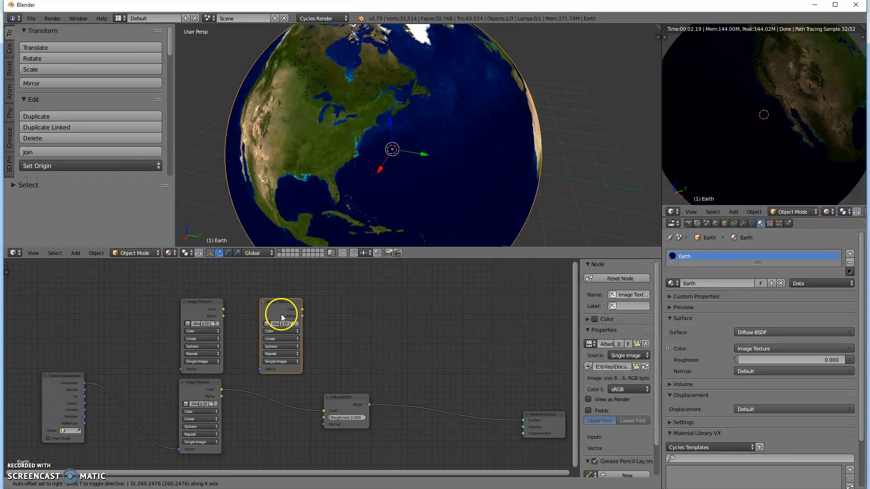
left_click(100, 358)
middle_click_drag(148, 428, 158, 353)
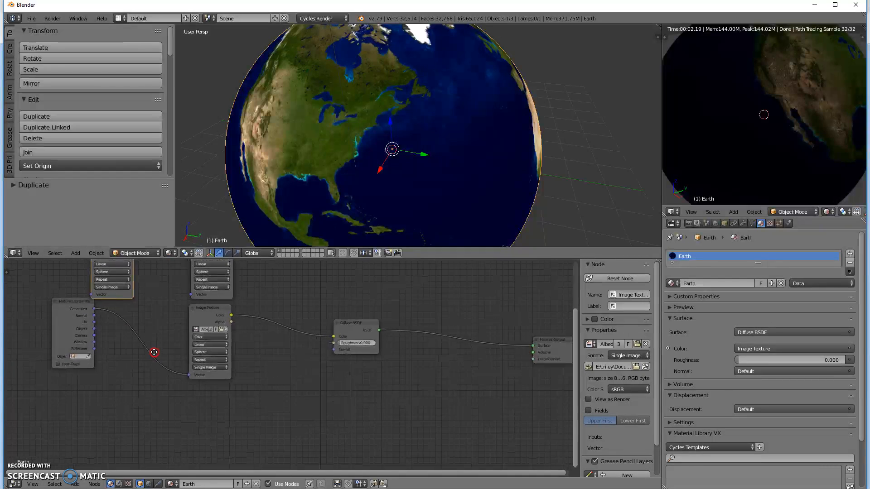
left_click_drag(119, 295, 217, 459)
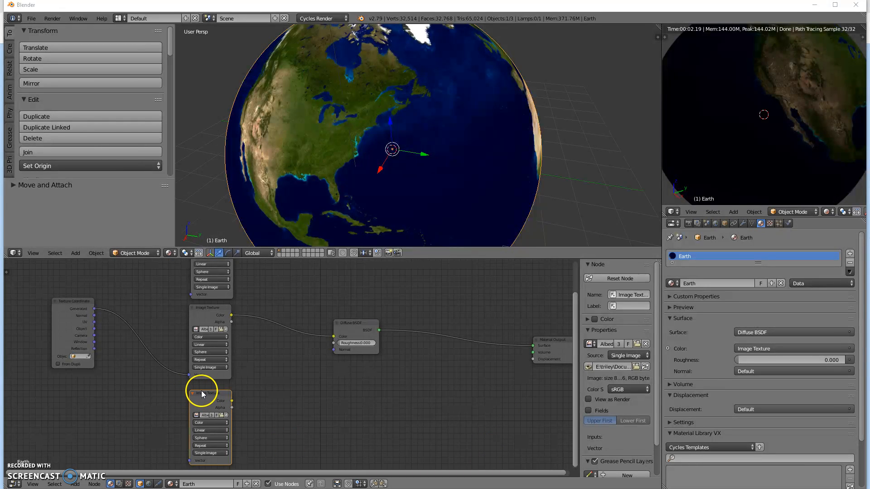
Duplicate the lower Image Texture node and stack the new copy beneath it as the bottom node of the column.
left_click(209, 400)
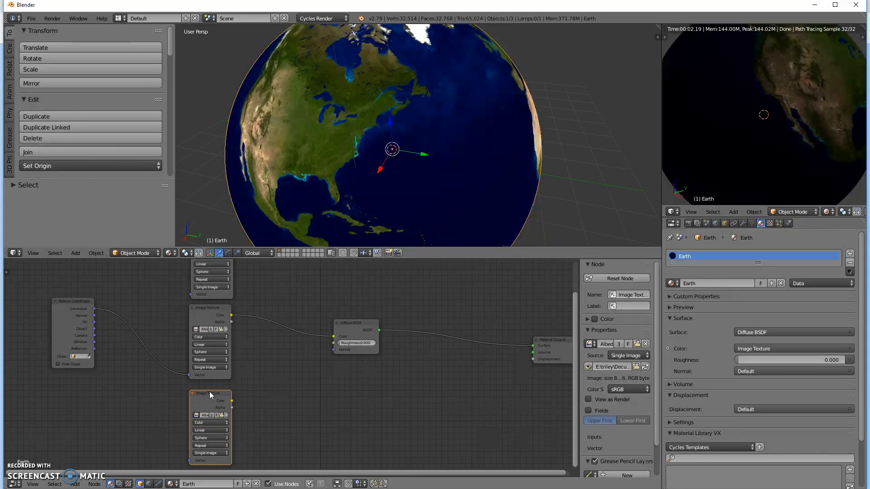
key("shift+d")
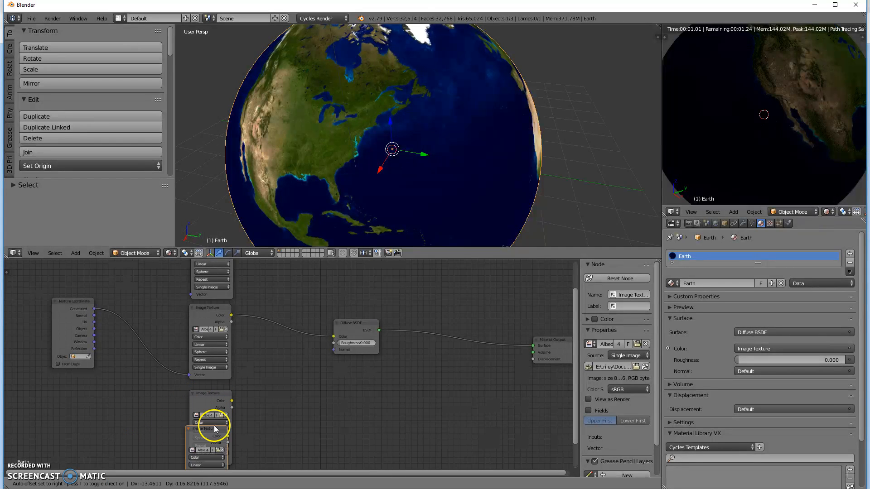
left_click(273, 422)
scroll(294, 425, "down", 1)
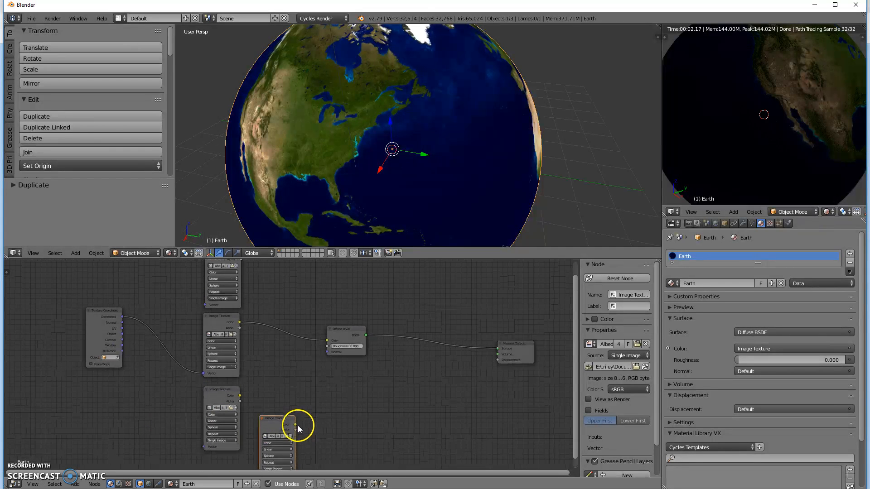
left_click_drag(277, 424, 222, 462)
Link the Texture Coordinate's Generated output to the Vector input of each of the three duplicated Image Texture nodes.
middle_click_drag(253, 435, 320, 363)
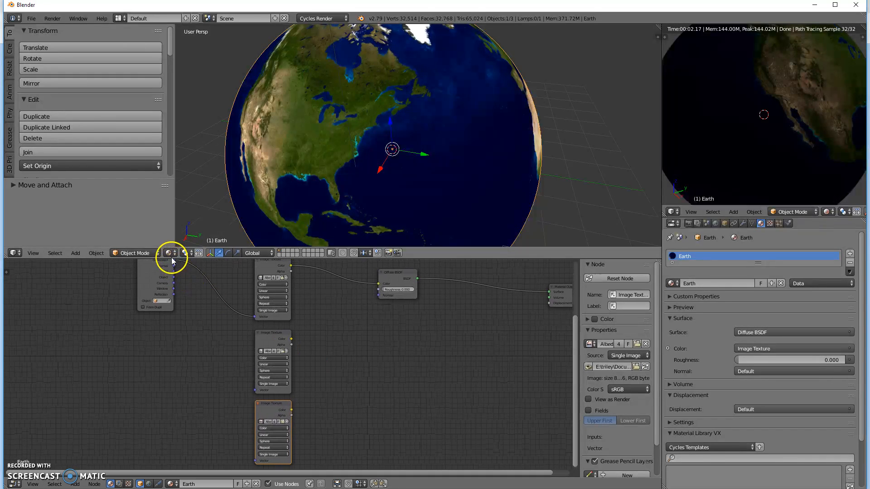
left_click_drag(174, 272, 256, 390)
mouse_move(174, 261)
left_mouse_down()
mouse_move(237, 393)
mouse_move(258, 461)
left_mouse_up()
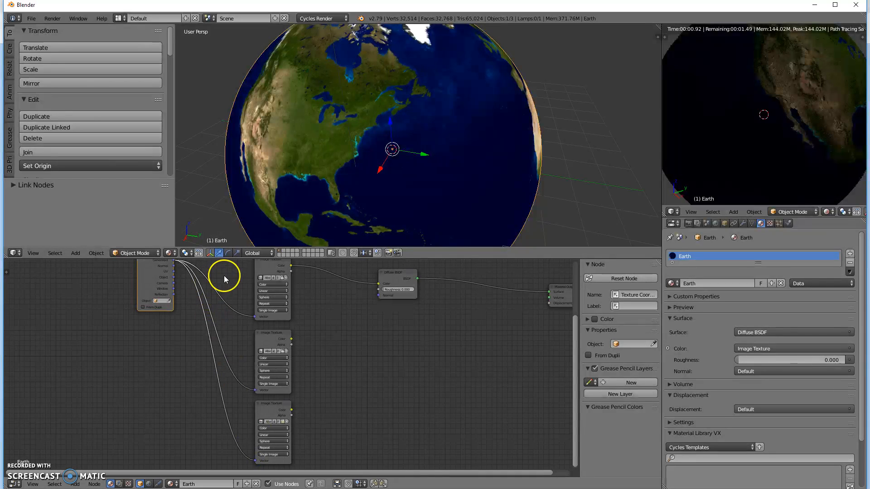
right_click_drag(224, 275, 233, 305, "ctrl")
middle_click_drag(223, 281, 218, 360)
left_click_drag(171, 345, 250, 328)
Load Ocean_Mask.png from the Globe Project Cycles folder into the topmost Image Texture node.
middle_click_drag(337, 409, 314, 413)
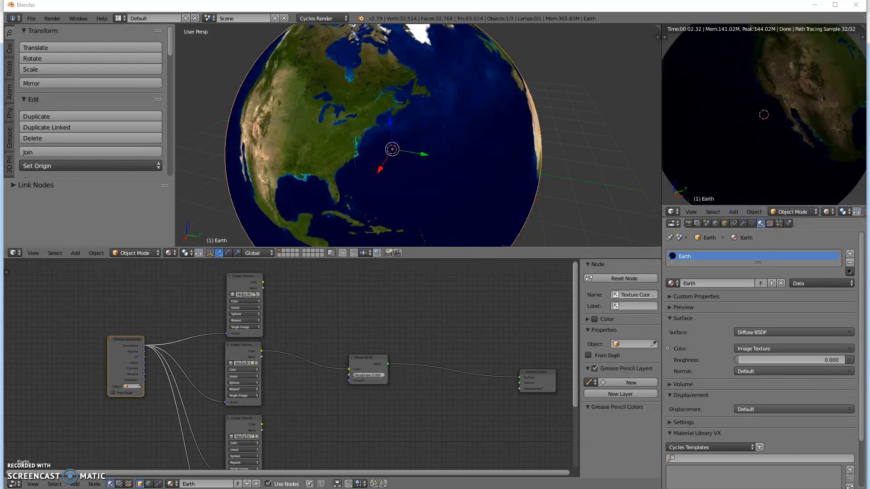
left_click(232, 295)
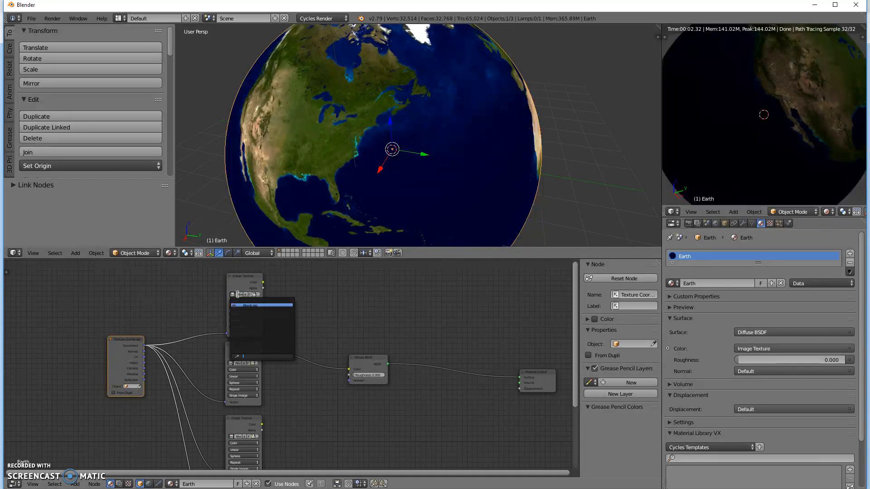
left_click(241, 296)
scroll(241, 295, "up", 3)
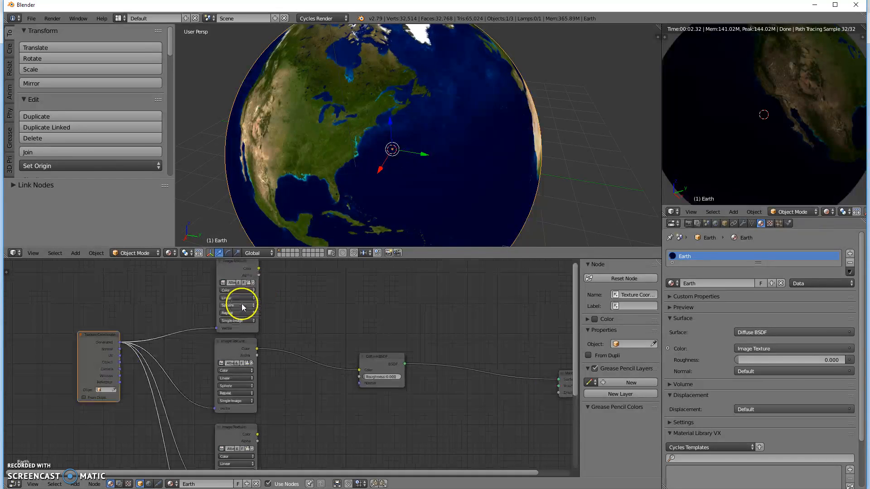
middle_click_drag(267, 300, 326, 409)
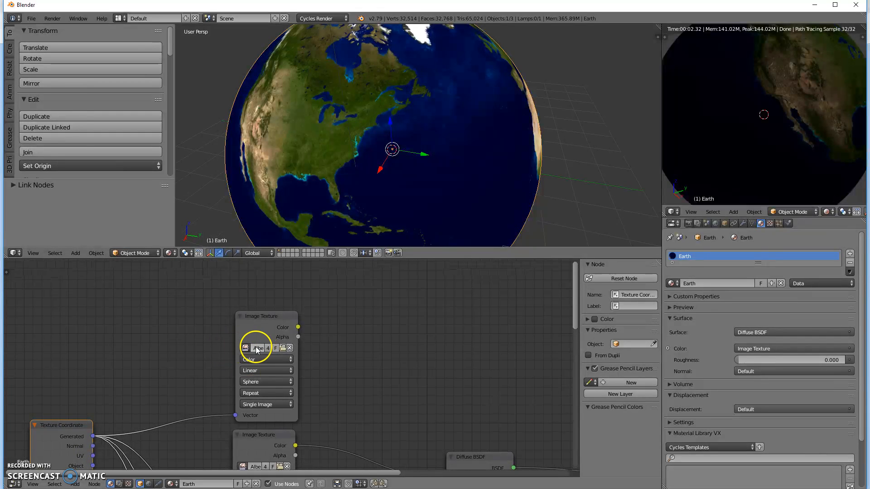
left_click(283, 349)
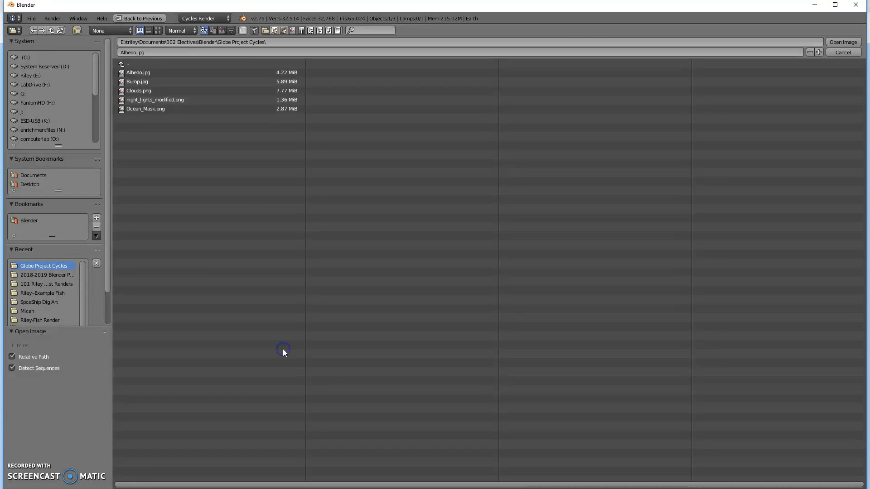
left_click(139, 109)
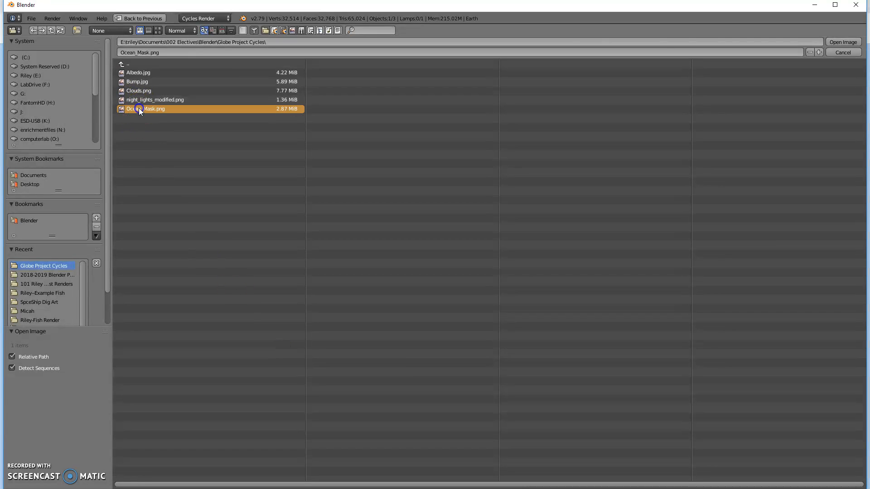
left_click(844, 42)
Load Bump.jpg into the Image Texture node just below the Albedo node, moving that node up slightly.
mouse_move(363, 361)
middle_mouse_down()
mouse_move(386, 363)
mouse_move(385, 288)
middle_mouse_up()
mouse_move(356, 424)
middle_mouse_down()
mouse_move(352, 336)
mouse_move(364, 303)
middle_mouse_up()
middle_click_drag(355, 394, 388, 395)
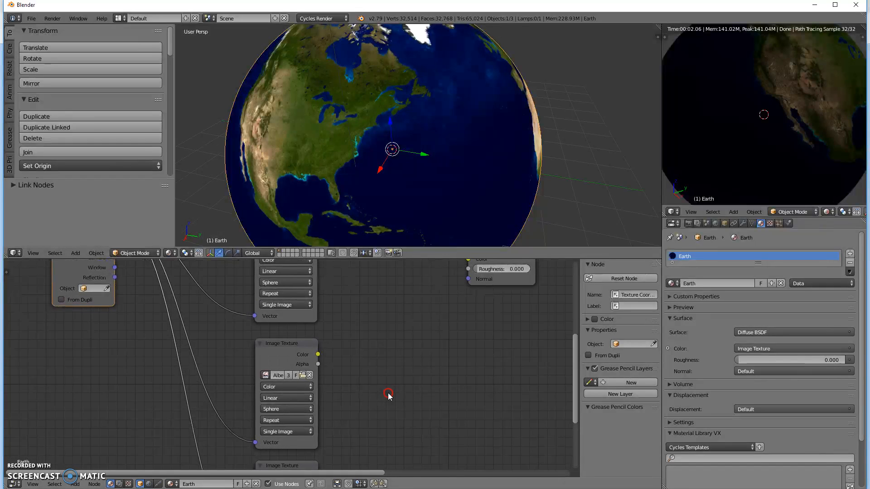
right_click_drag(280, 347, 278, 344)
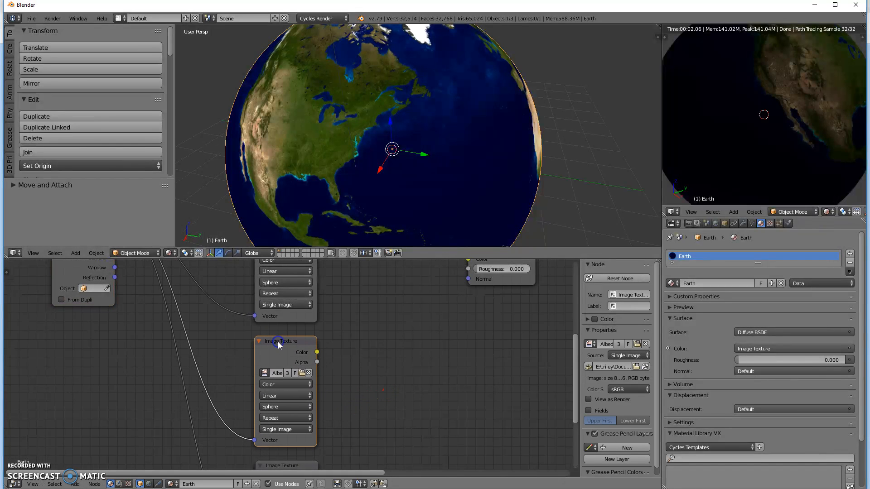
left_click(280, 359)
left_click_drag(282, 345, 281, 339)
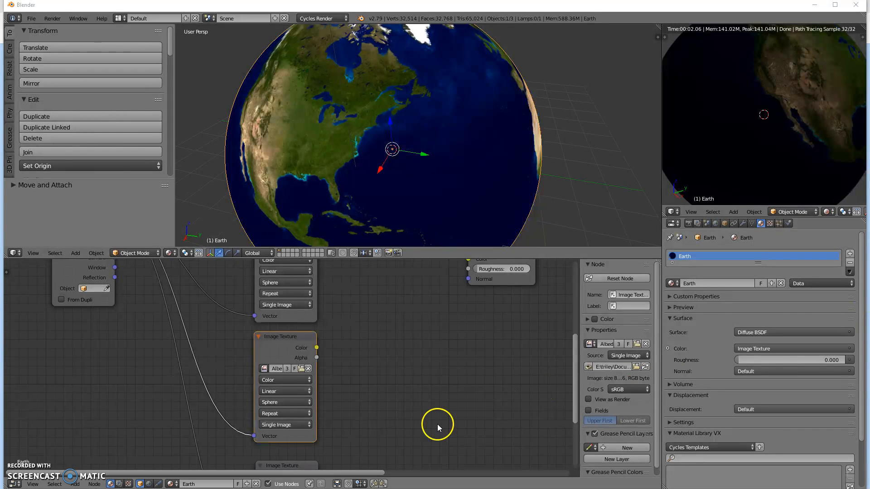
left_click(303, 369)
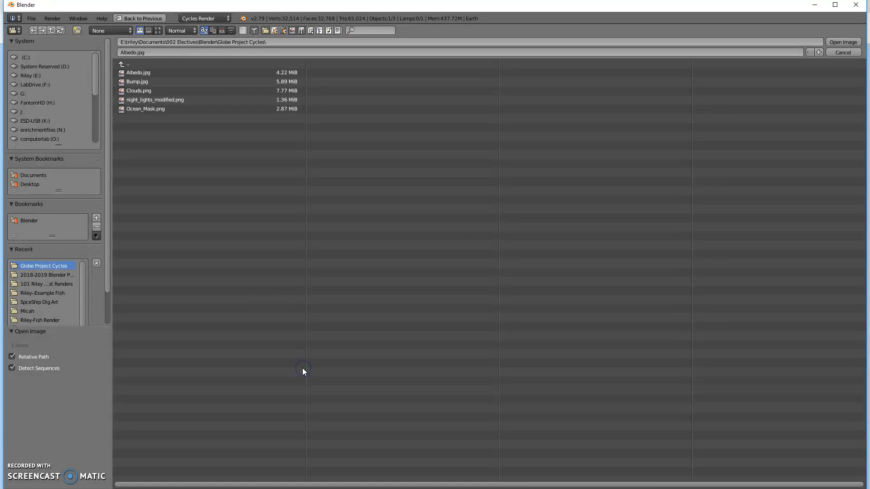
left_click(136, 82)
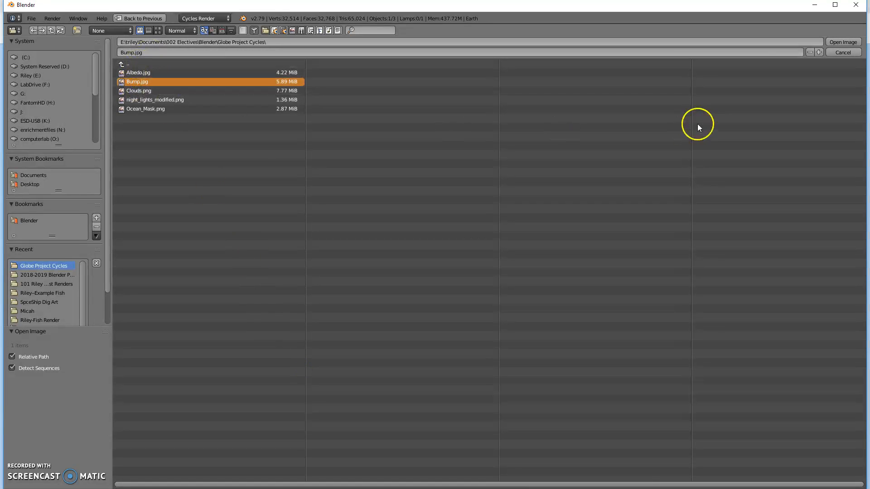
left_click(837, 41)
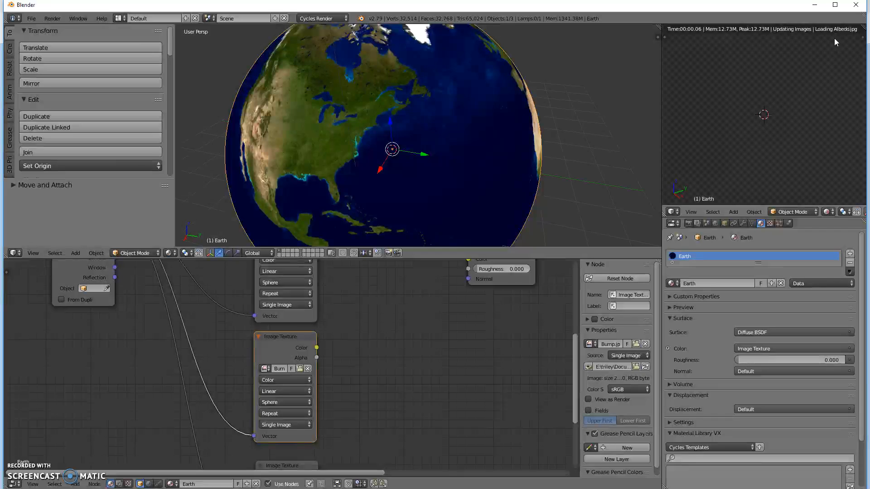
Nudge the Bump texture node into place and load night_lights_modified.png into the bottom Image Texture node.
middle_click_drag(421, 428, 421, 355)
left_click_drag(287, 271, 289, 283)
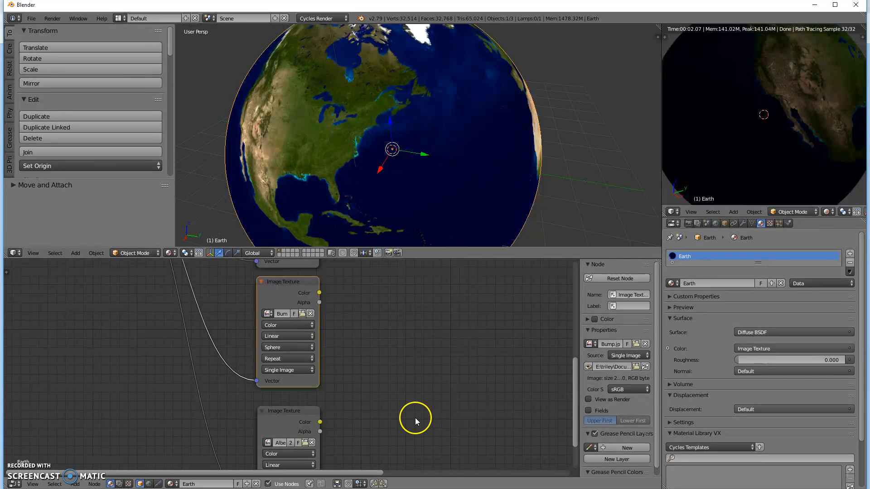
middle_click_drag(415, 418, 410, 351)
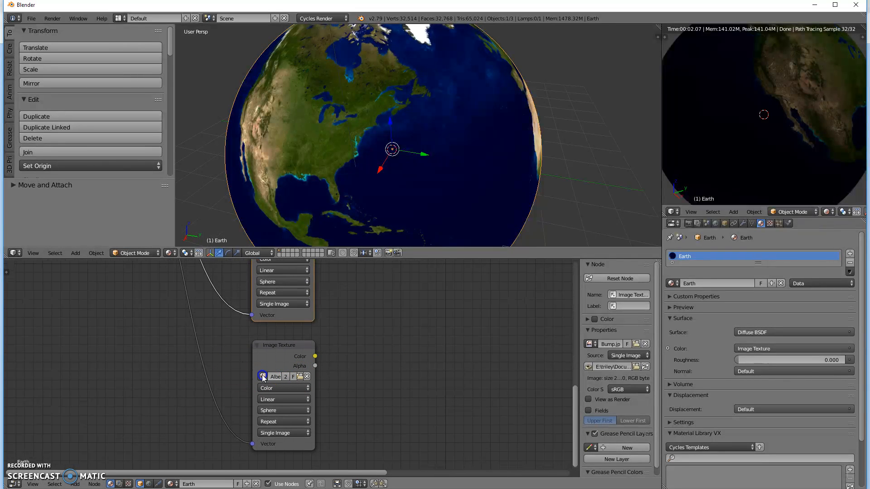
left_click(263, 378)
left_click(421, 411)
left_click(299, 376)
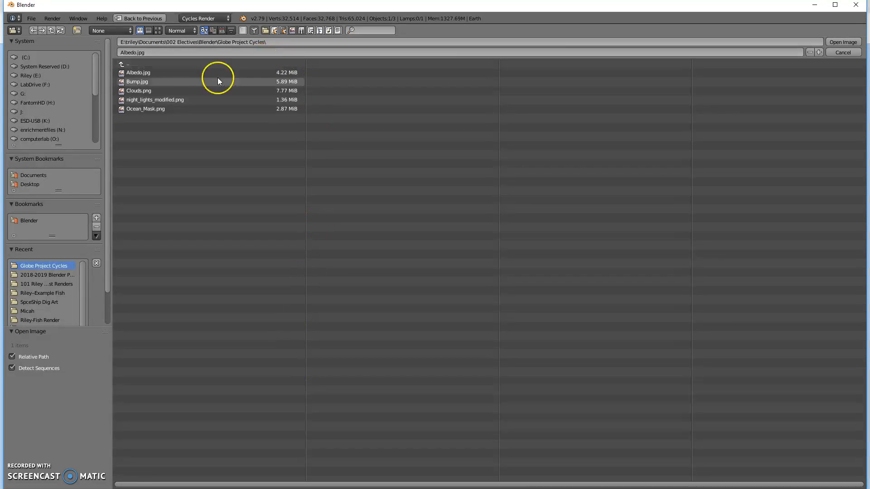
left_click(142, 99)
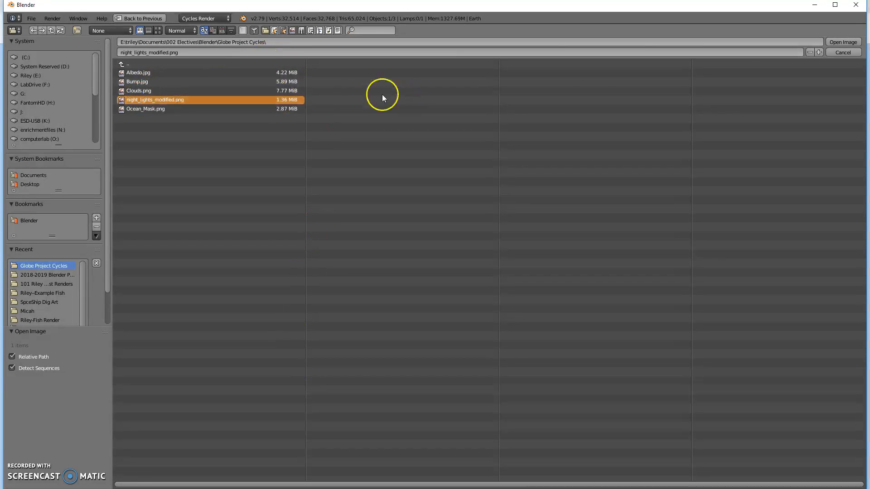
left_click(837, 42)
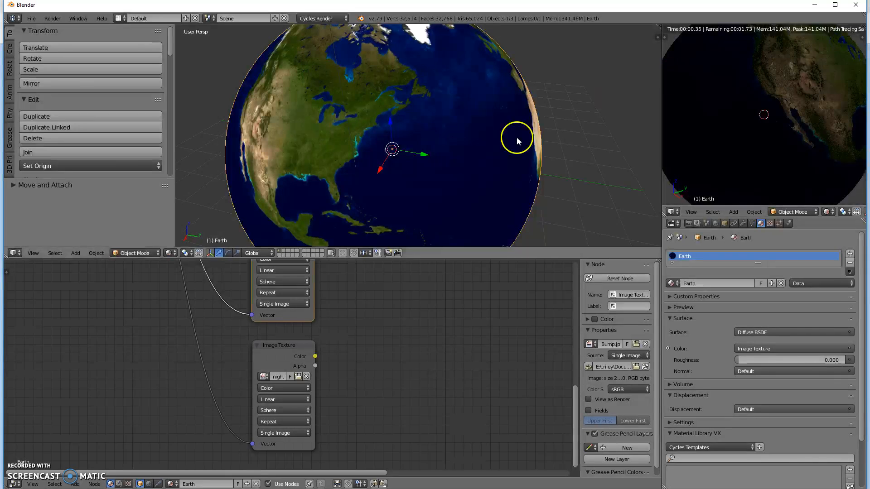
Add a Mix Shader node on the link between the Diffuse BSDF and the Material Output.
middle_click_drag(445, 304, 436, 436)
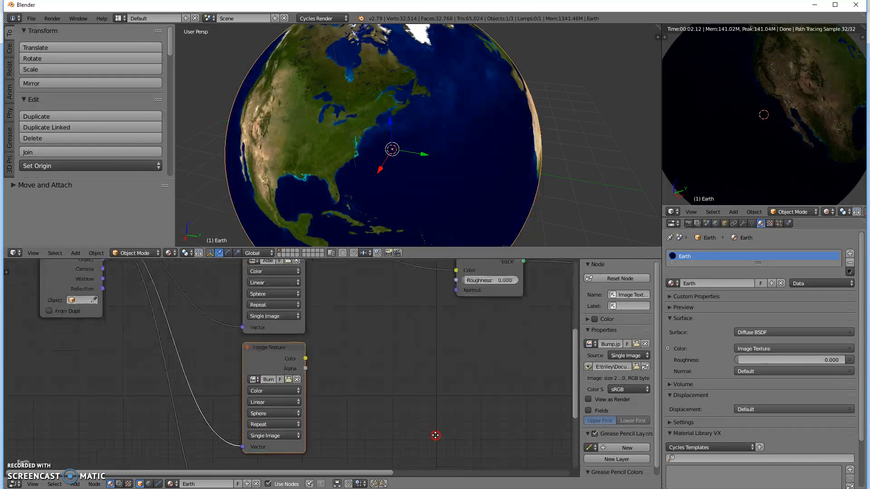
middle_click_drag(394, 322, 406, 433)
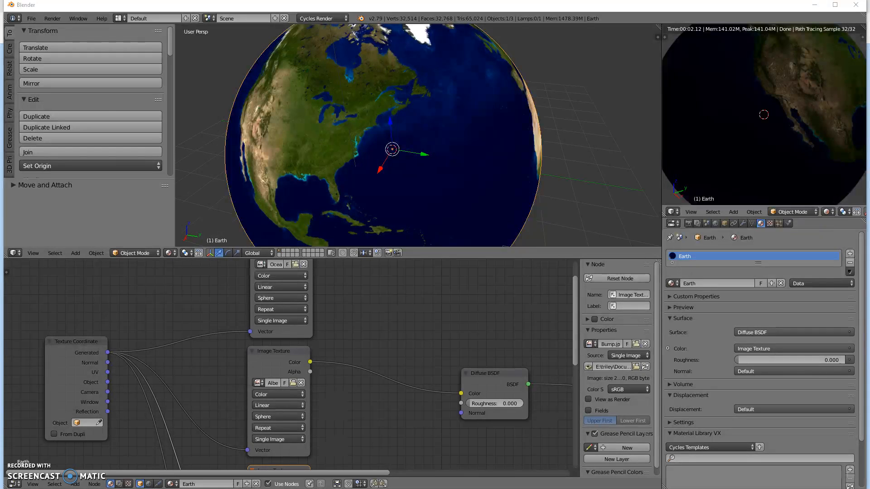
middle_click_drag(480, 399, 197, 377)
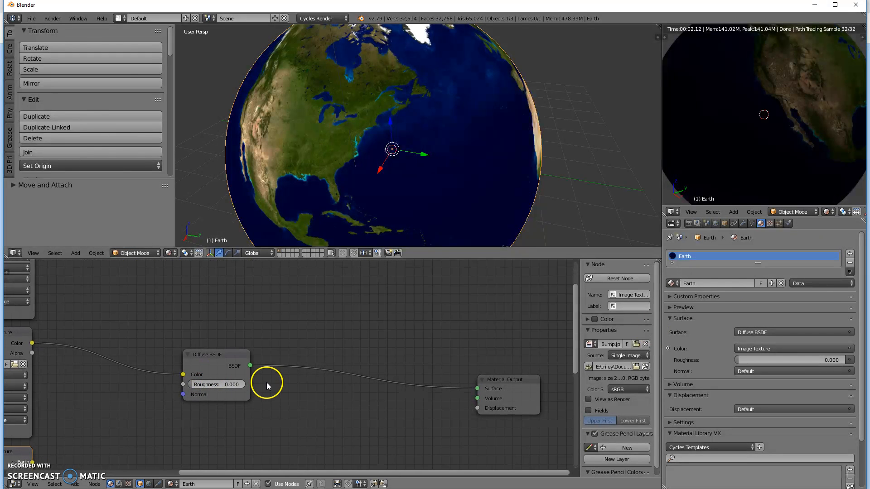
key("shift+a")
mouse_move(288, 380)
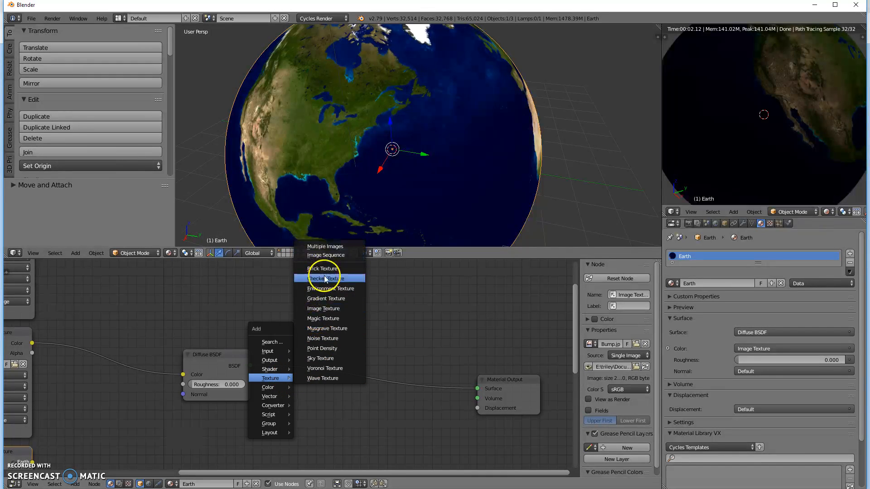
mouse_move(270, 369)
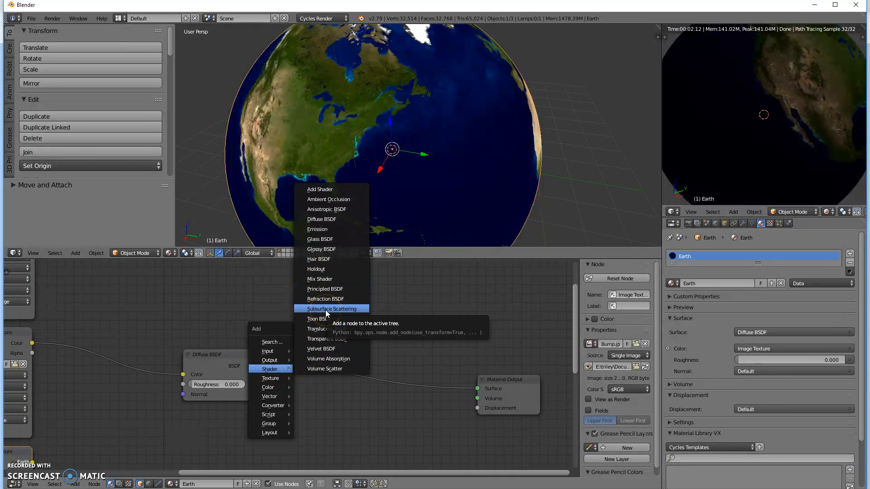
left_click(323, 279)
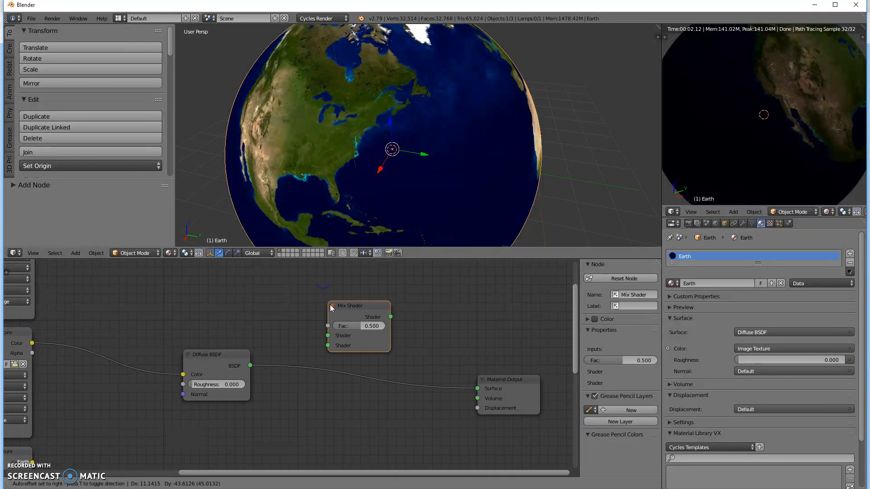
left_click(338, 330)
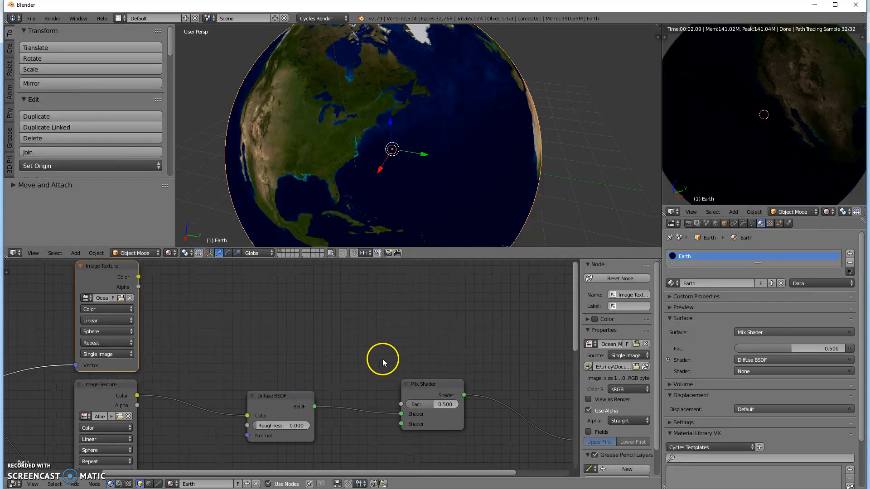
Nudge the ocean mask texture node into place and add an Invert color node above the Diffuse BSDF.
key("g")
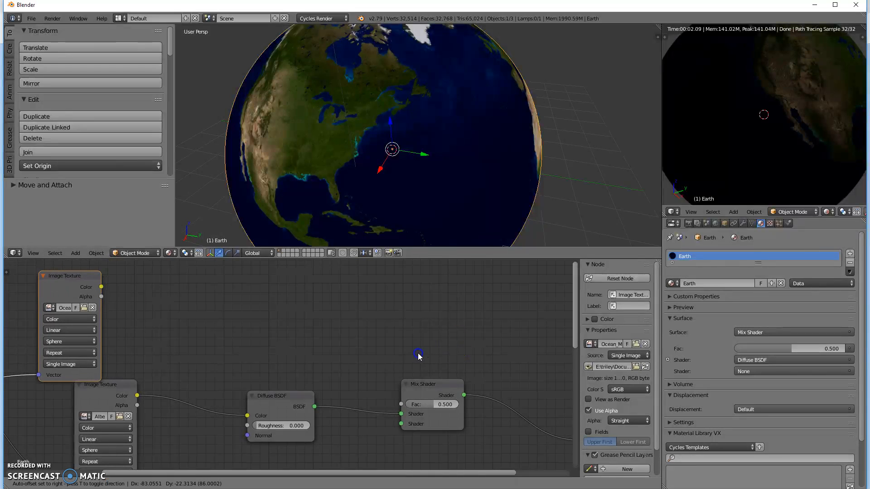
left_click(448, 347)
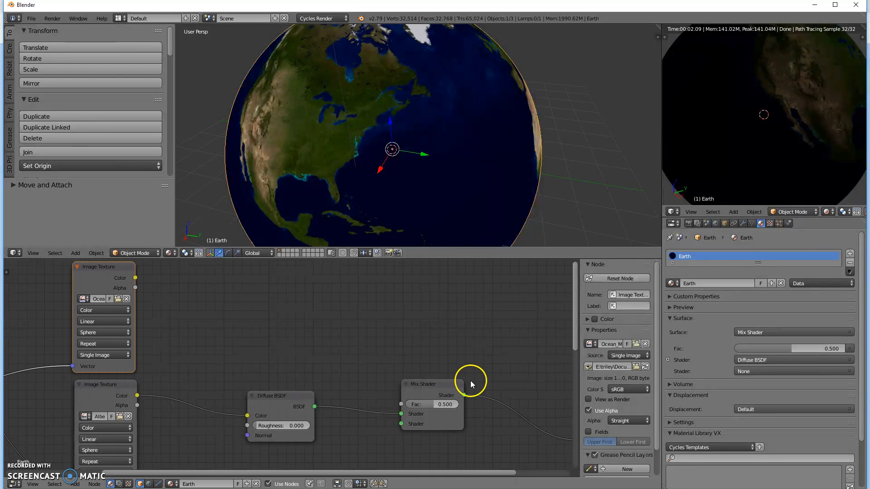
key("shift+a")
mouse_move(389, 363)
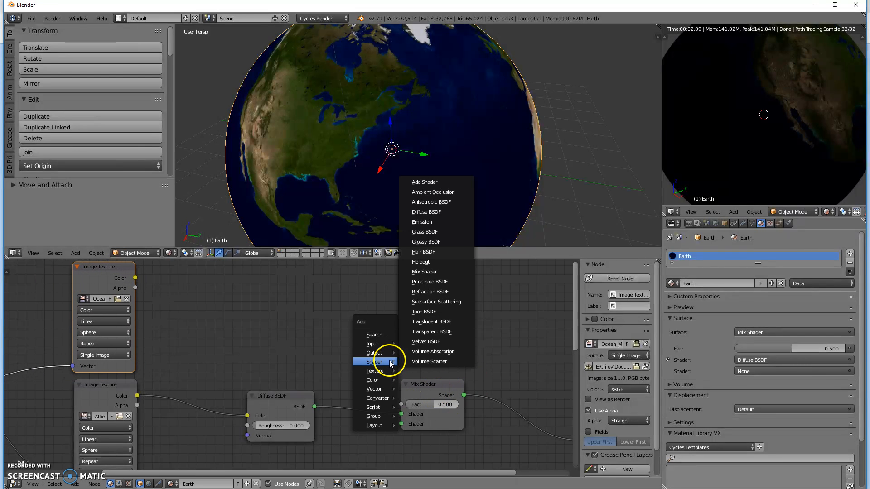
mouse_move(382, 382)
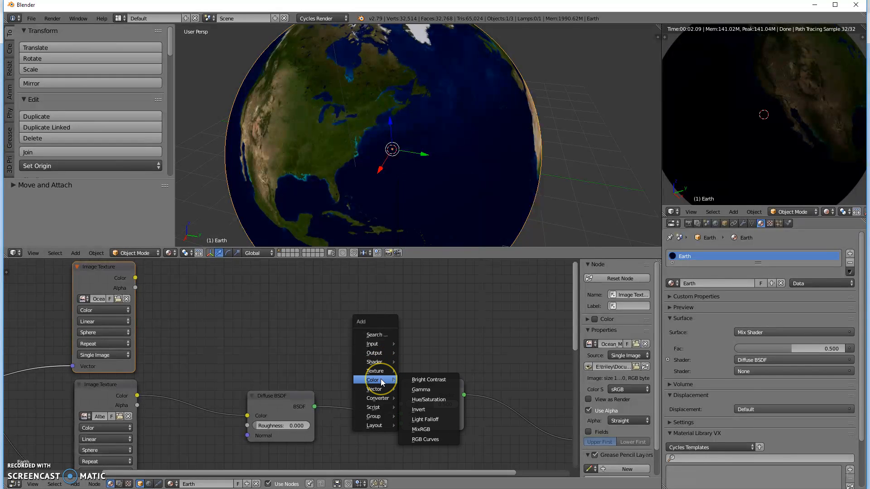
left_click(414, 409)
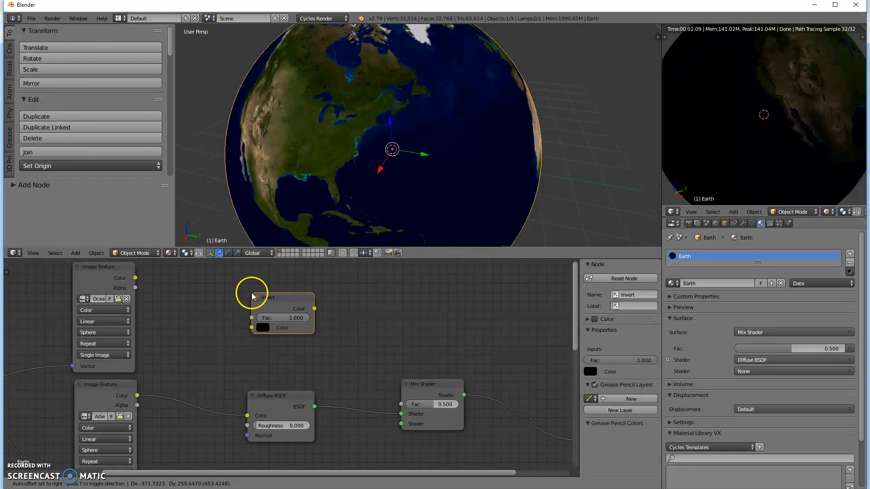
left_click(253, 296)
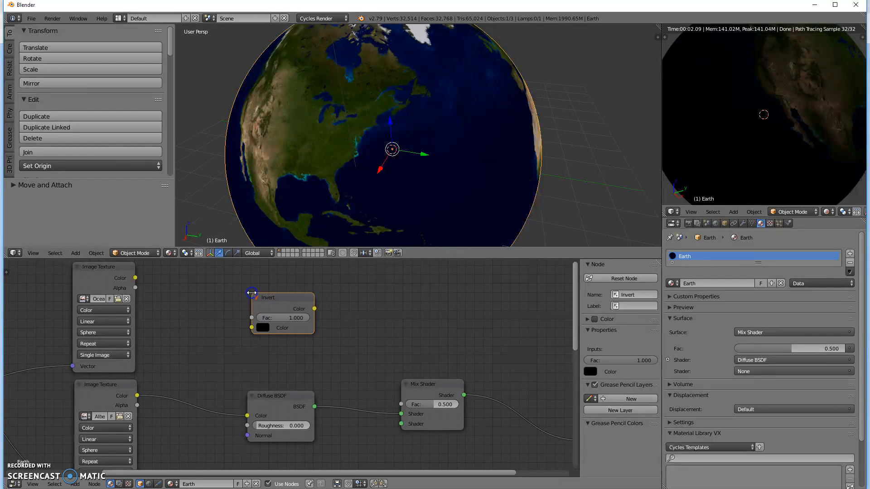
Link the ocean mask's Color through the Invert node into the Mix Shader's Fac, and shift the Diffuse BSDF node slightly up toward the Albedo texture.
left_click(136, 278)
left_click_drag(136, 278, 251, 328)
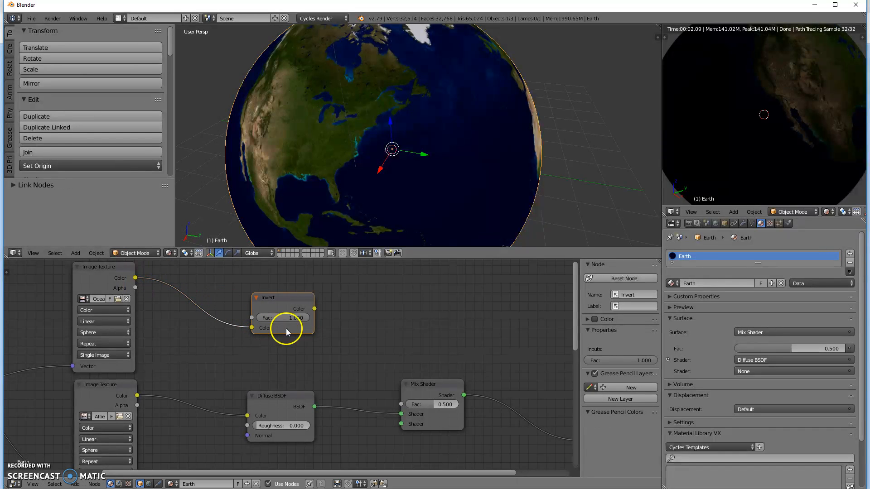
left_click_drag(317, 309, 346, 326)
left_click_drag(365, 363, 402, 405)
left_click_drag(349, 363, 349, 363)
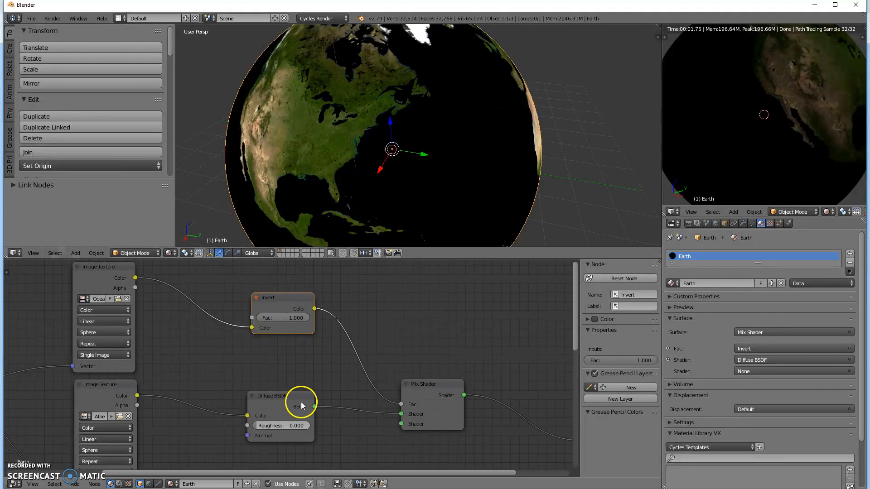
left_click_drag(288, 402, 272, 380)
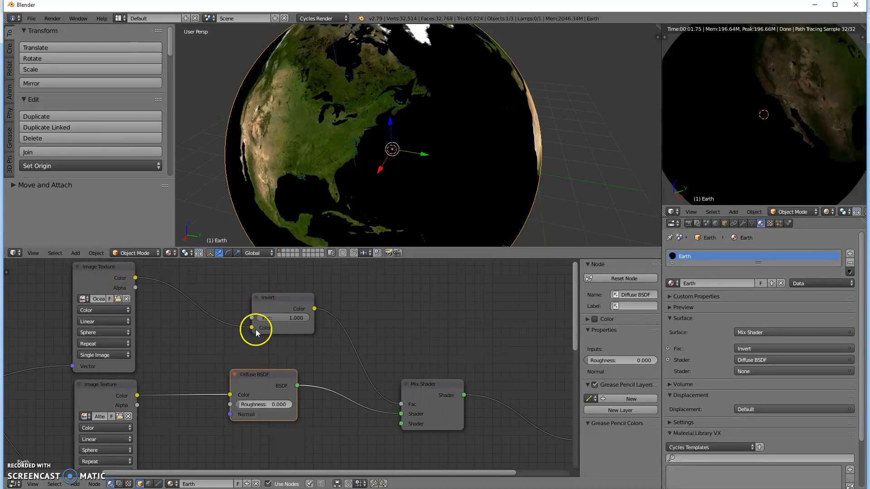
Link the ocean mask directly to the Mix Shader's Fac for comparison, and restore the connection through the Invert node.
left_click_drag(257, 327, 402, 404)
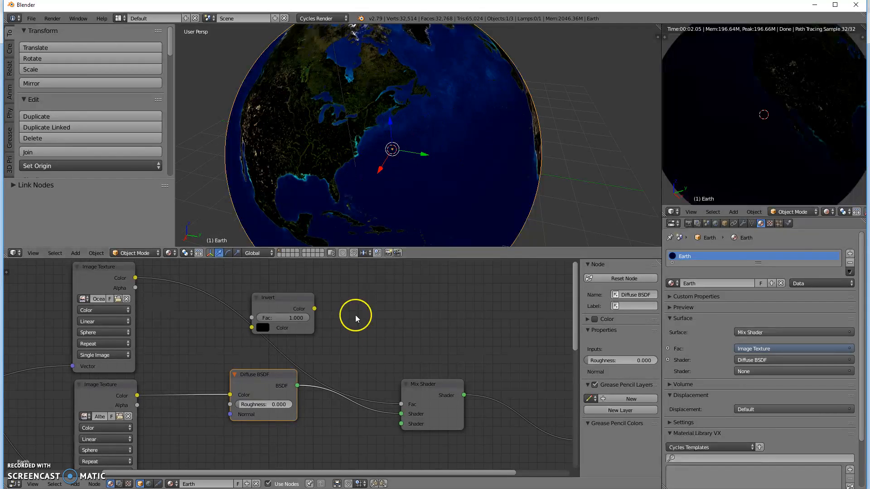
mouse_move(399, 404)
left_mouse_down()
mouse_move(348, 361)
mouse_move(262, 355)
mouse_move(268, 308)
mouse_move(295, 301)
mouse_move(252, 315)
mouse_move(243, 321)
mouse_move(252, 328)
left_mouse_up()
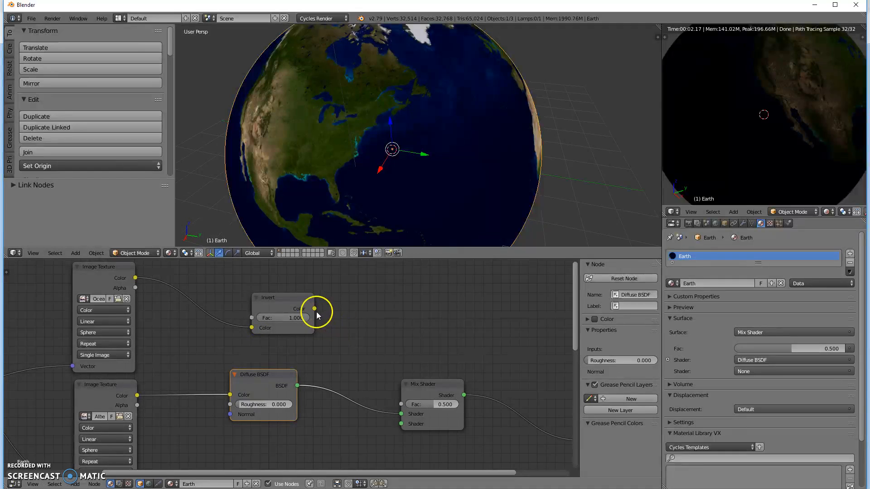
left_click_drag(316, 309, 331, 314)
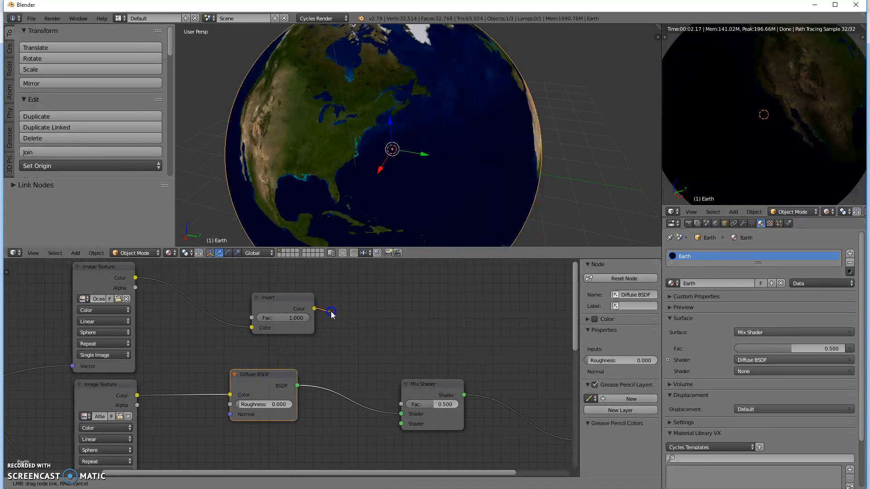
left_click_drag(359, 360, 400, 404)
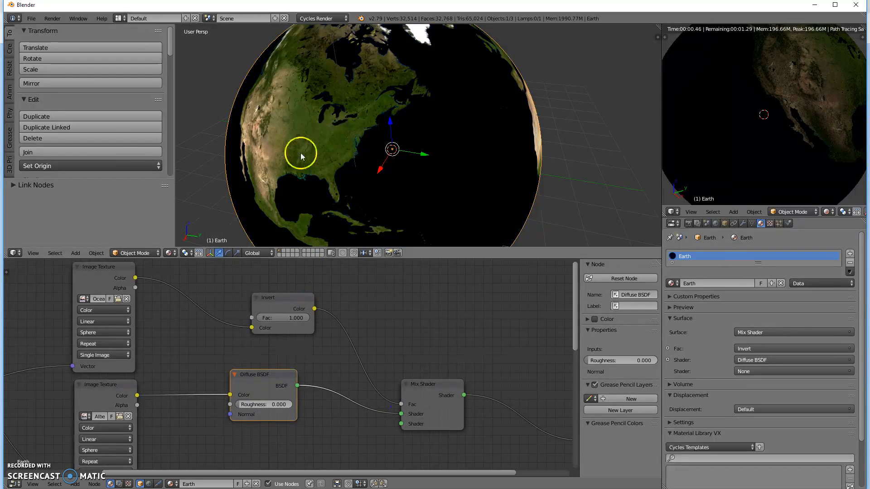